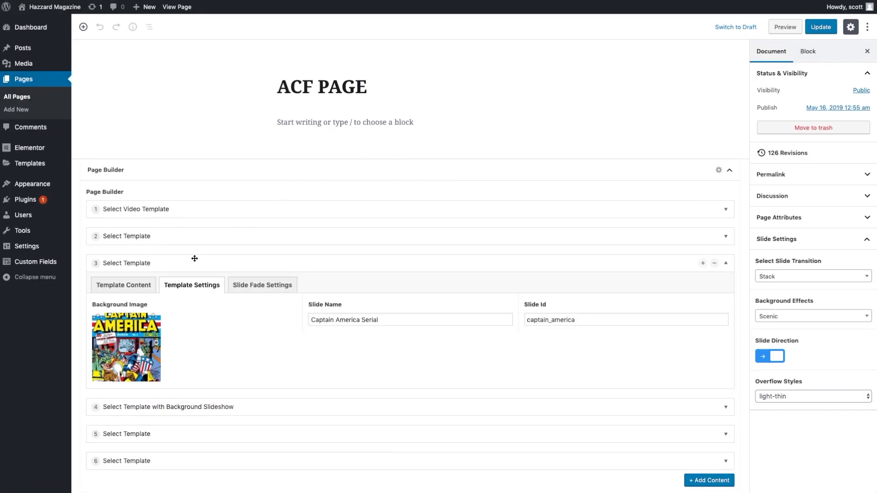
Collapse the third row, then review the content, template settings and fade settings of the Select Video Template row and collapse it
left_click(198, 259)
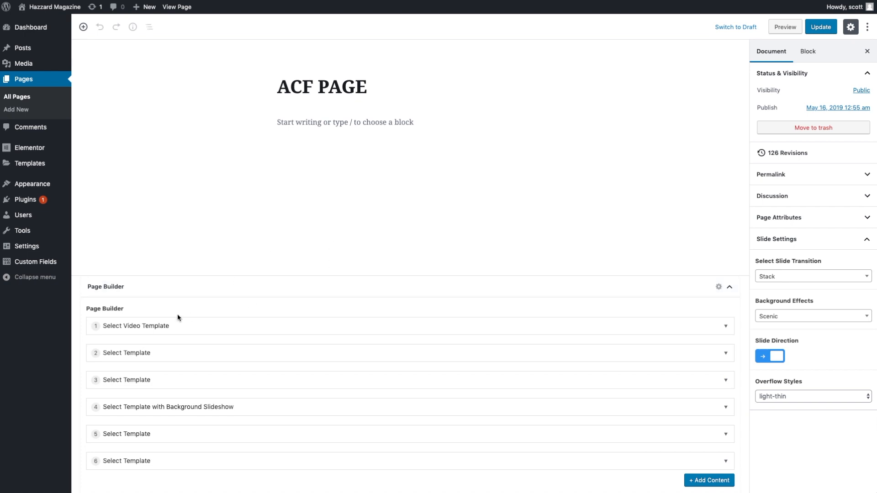
left_click(164, 328)
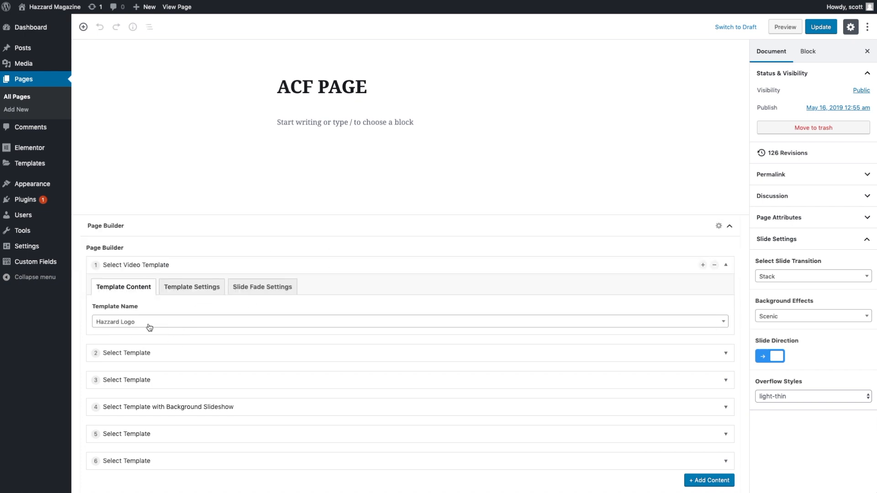
left_click(196, 287)
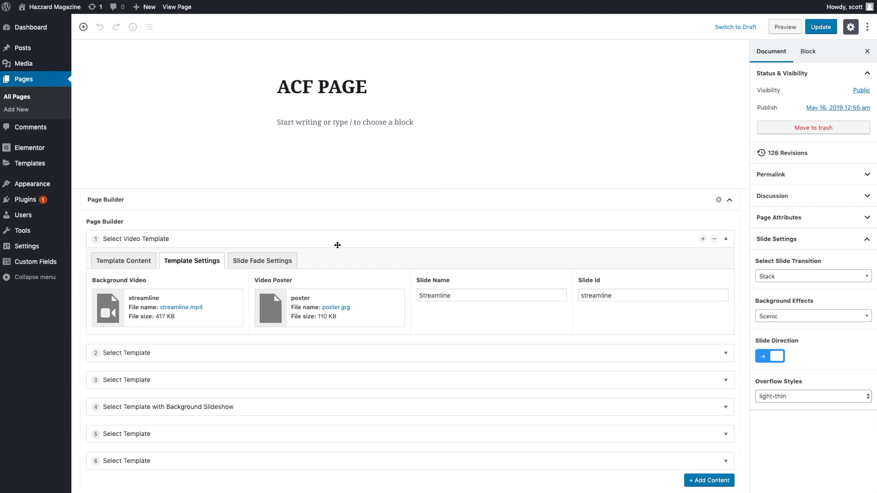
left_click(274, 261)
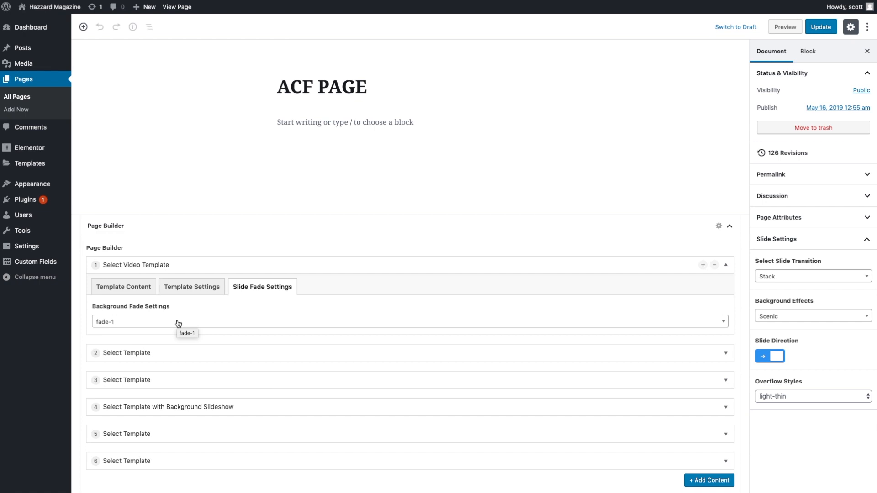
left_click(143, 265)
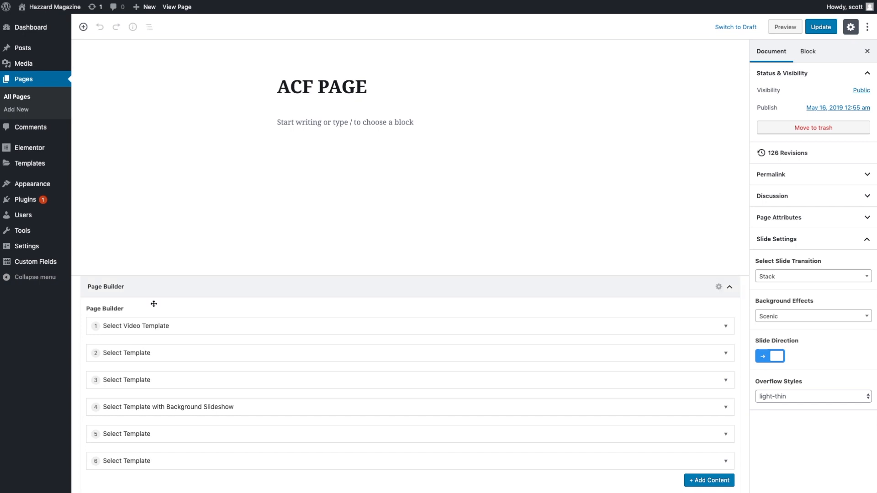
Review the content, template settings and slide fade settings of the second Page Builder row, then collapse it
left_click(182, 354)
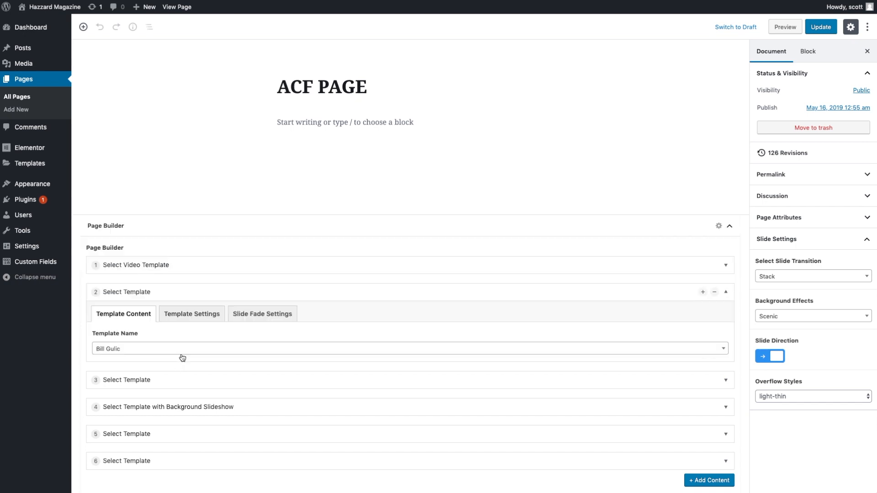
left_click(203, 314)
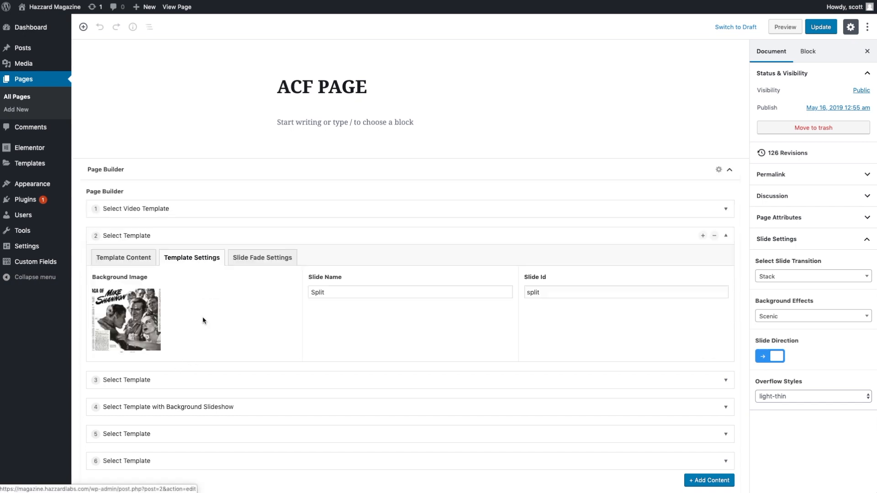
left_click(263, 257)
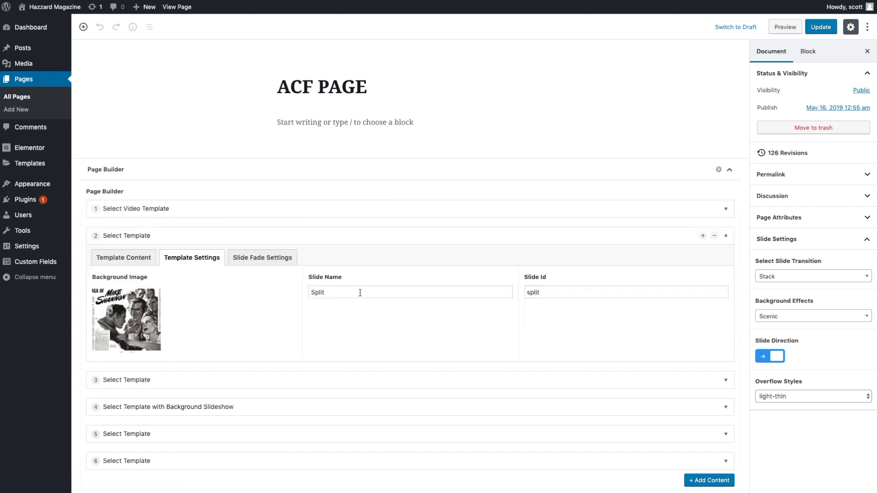
left_click(263, 257)
left_click(136, 315)
left_click(191, 314)
left_click(286, 256)
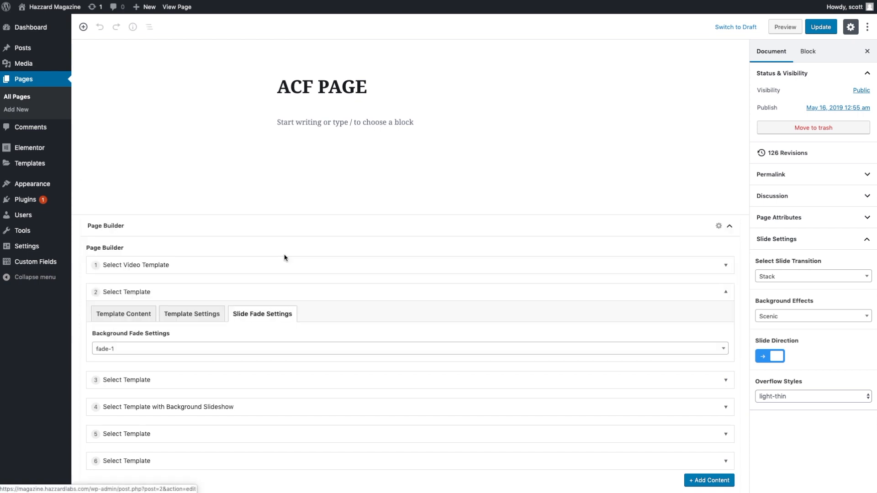
left_click(141, 291)
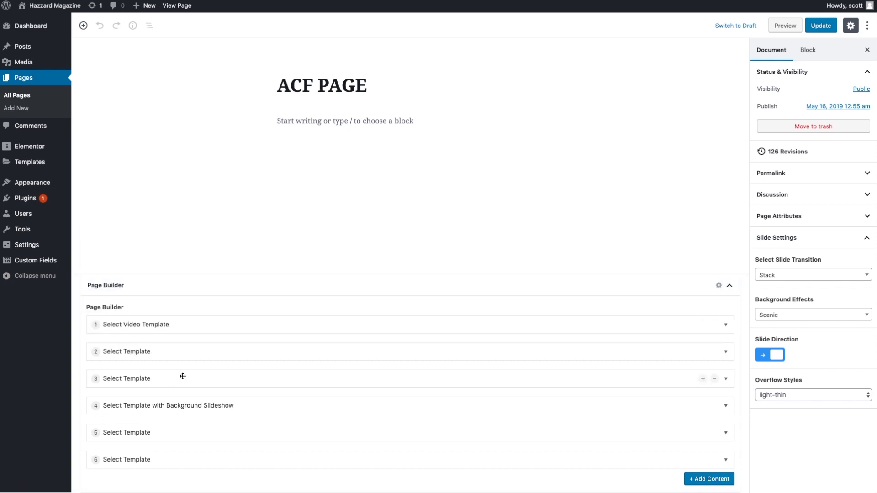
Review the template settings and slideshow images of the Select Template with Background Slideshow row, then collapse it
left_click(210, 406)
scroll(212, 399, "down", 6)
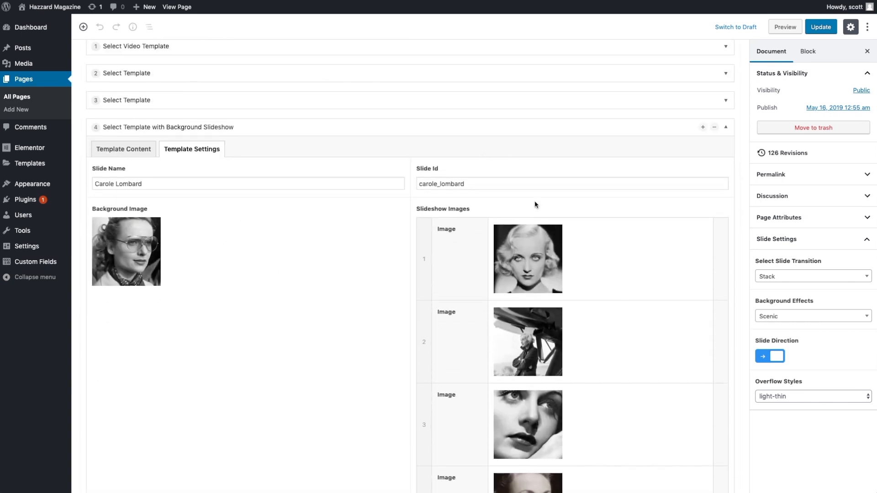
scroll(525, 274, "down", 3)
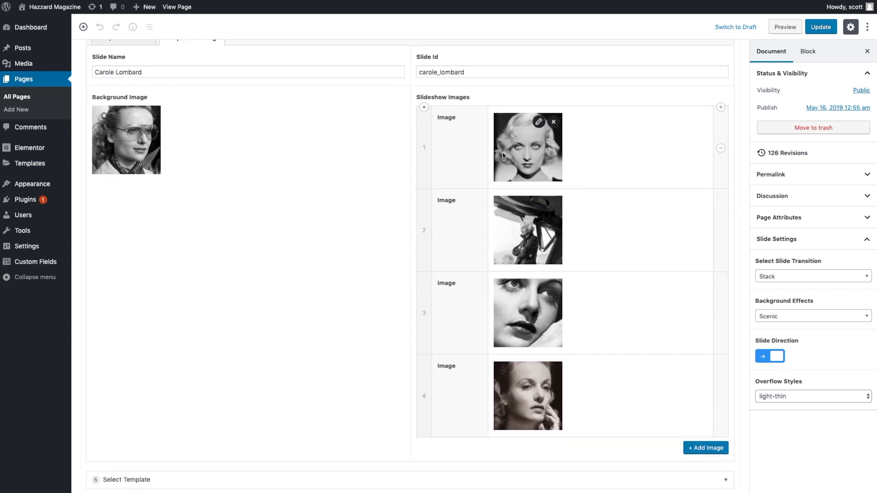
scroll(313, 181, "up", 3)
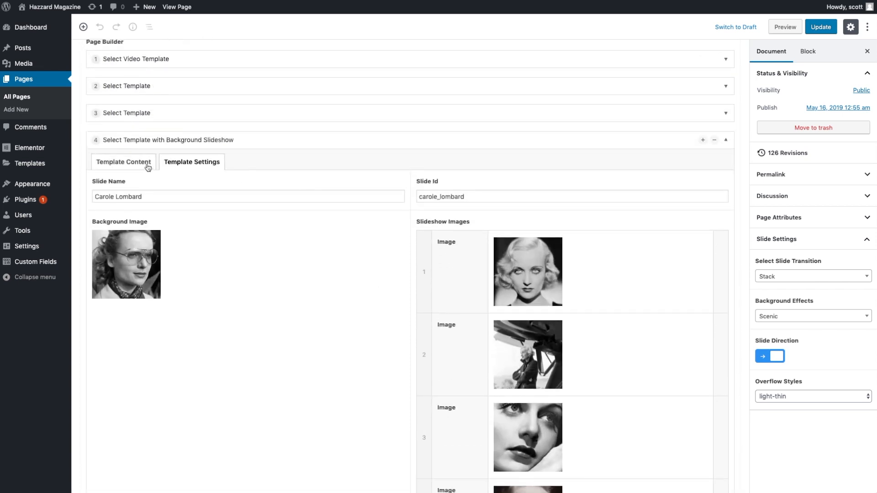
left_click(153, 140)
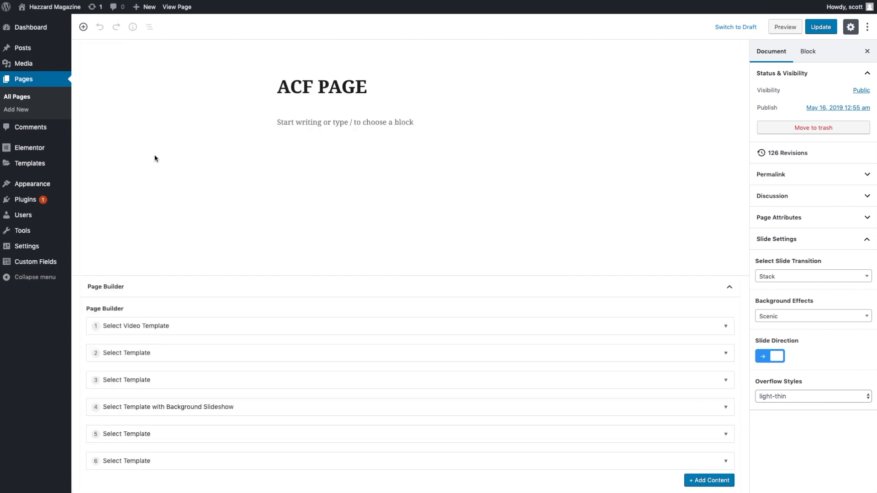
View the live page, browse its slides through Carole Lombard and back to the first, and check the slide navigation menu
left_click(179, 8)
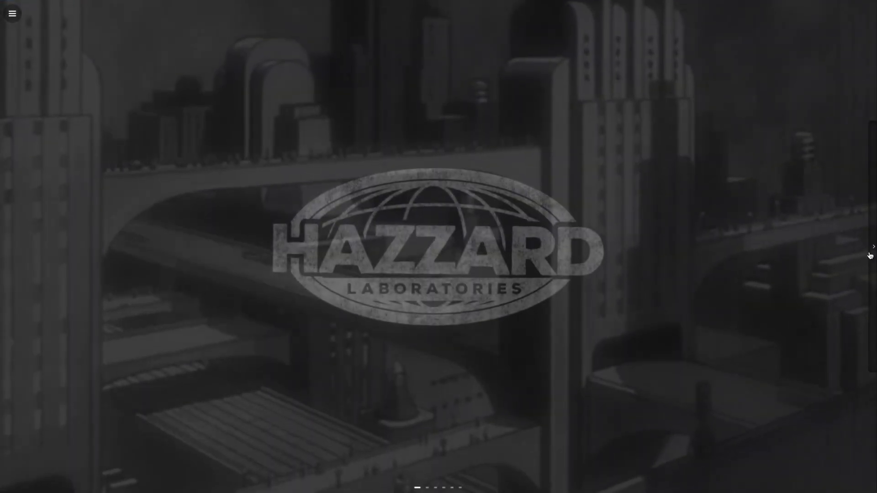
left_click(870, 256)
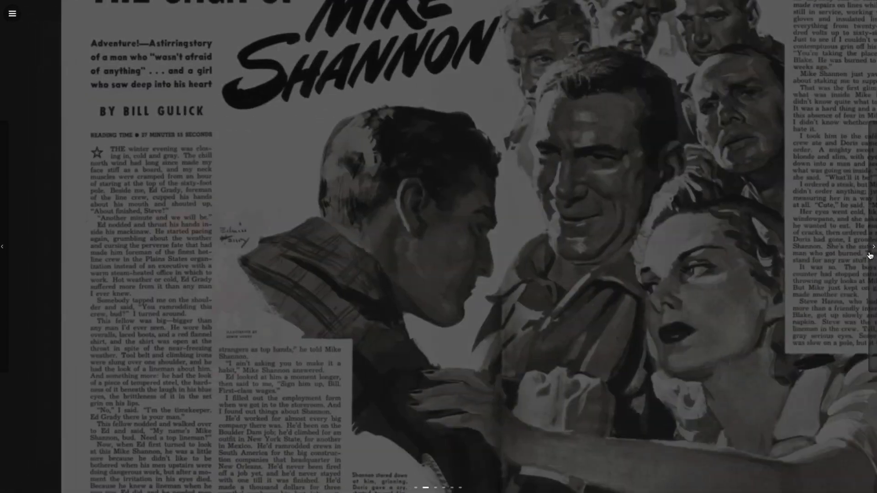
left_click(870, 255)
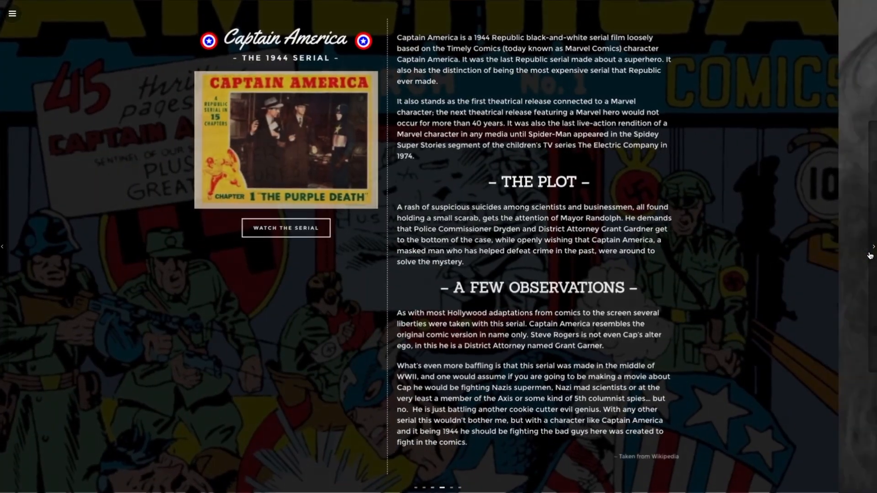
left_click(870, 256)
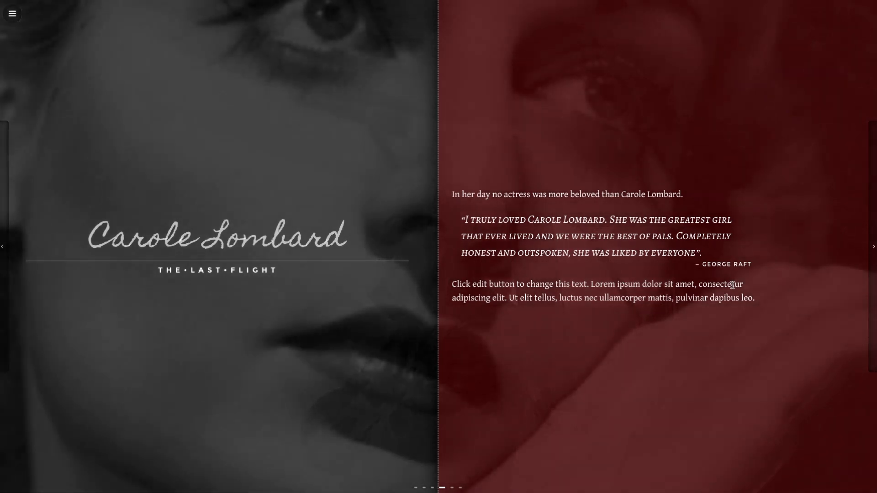
left_click(416, 488)
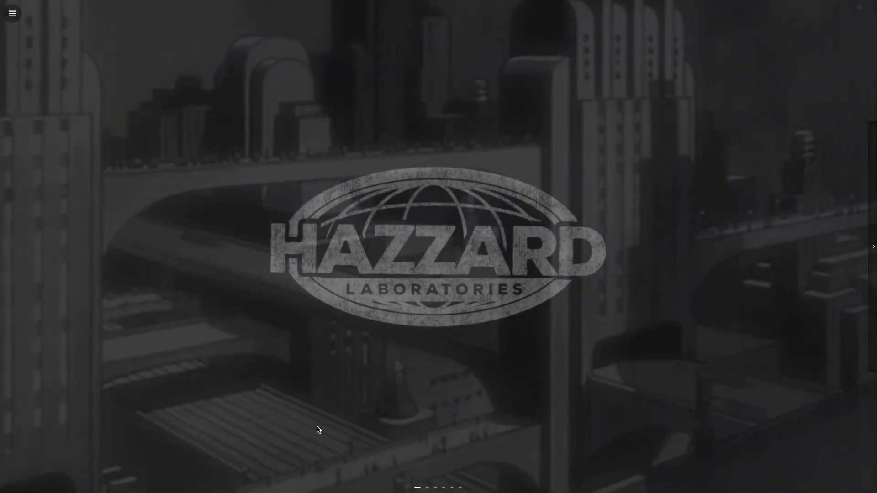
left_click(13, 13)
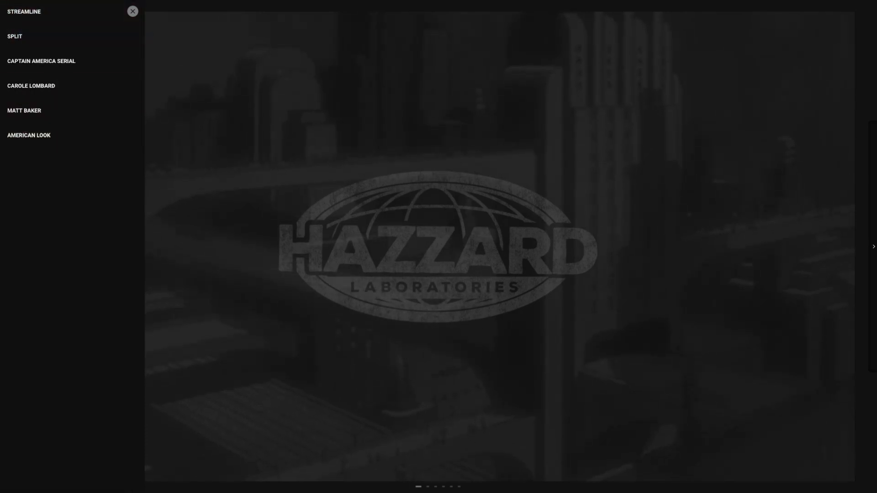
left_click(434, 402)
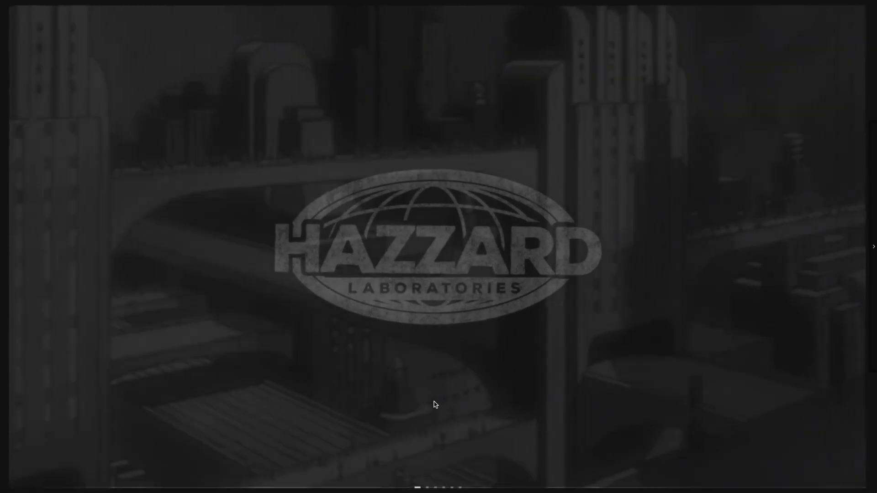
Return to editing the ACF PAGE and check the background fade setting of the Select Video Template row, collapsing it when done
mouse_move(170, 6)
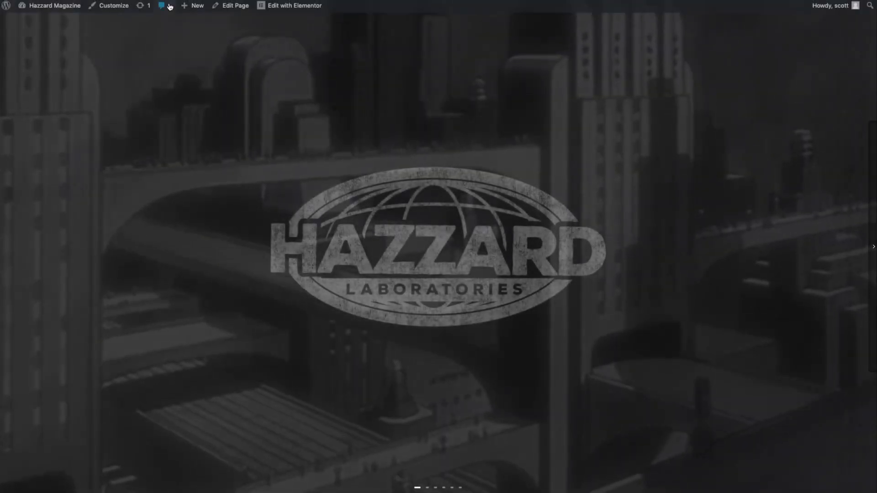
left_click(239, 10)
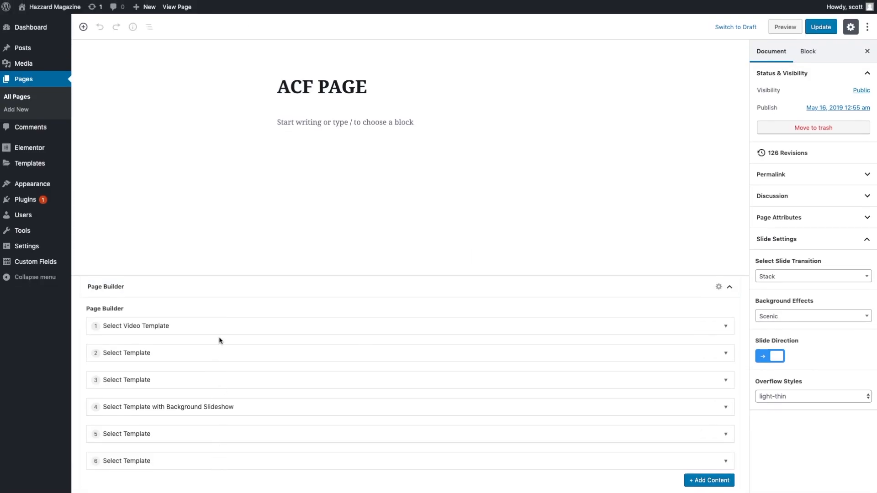
left_click(212, 327)
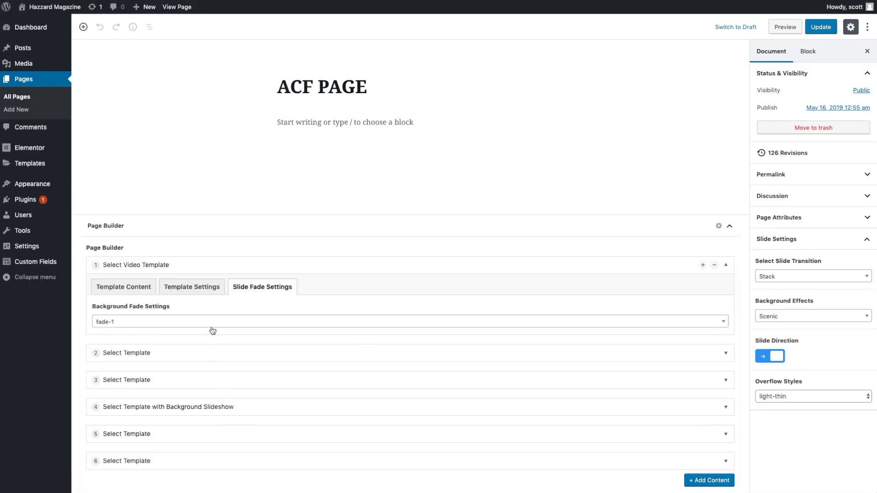
left_click(211, 265)
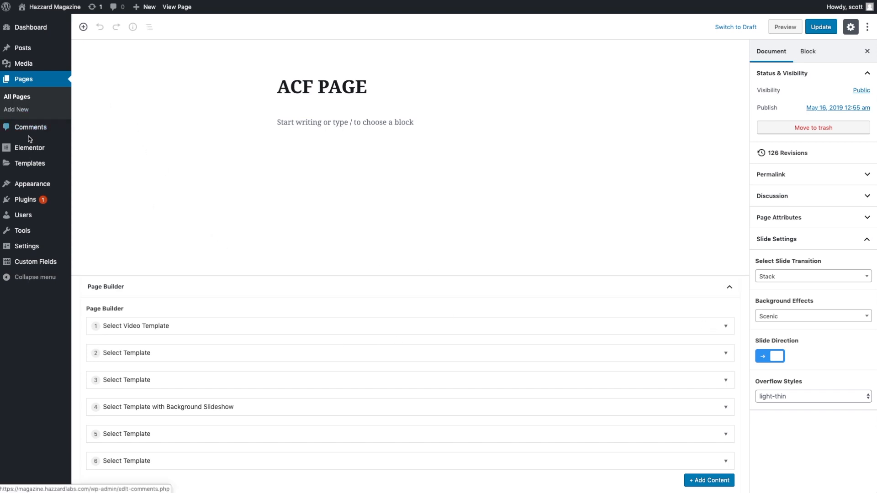
Open the Gutenberg Page for editing from the list of all pages
left_click(24, 80)
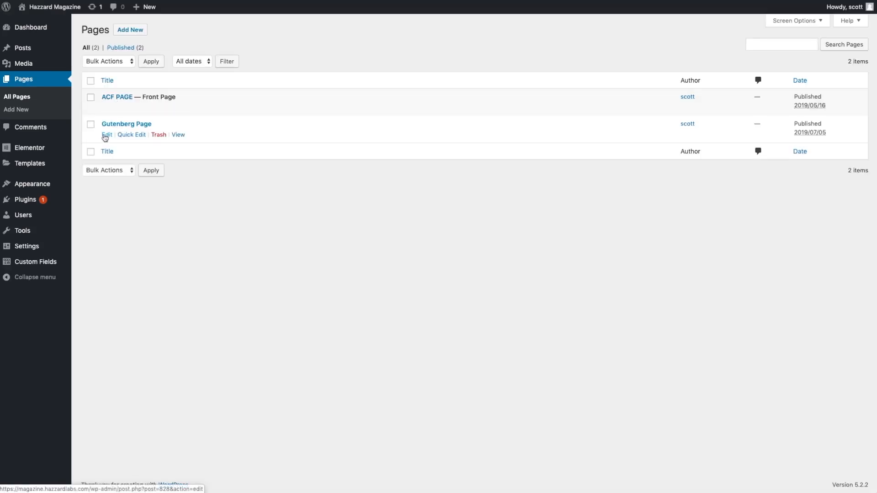
left_click(106, 135)
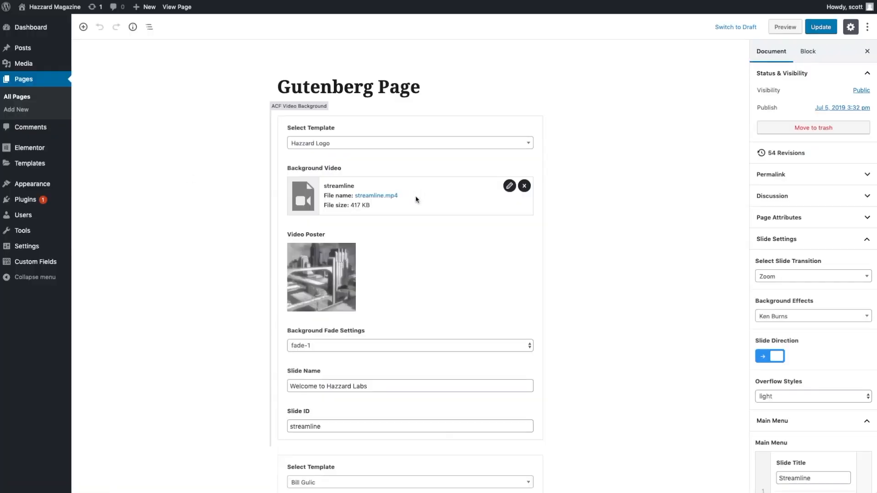
Open the Page Builder flexible content field for editing within the Page Builder custom field group
left_click(34, 265)
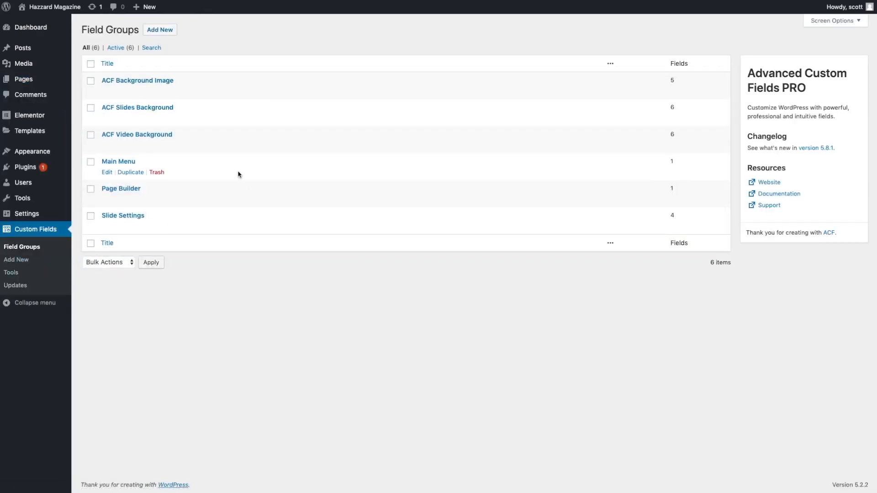
left_click(107, 200)
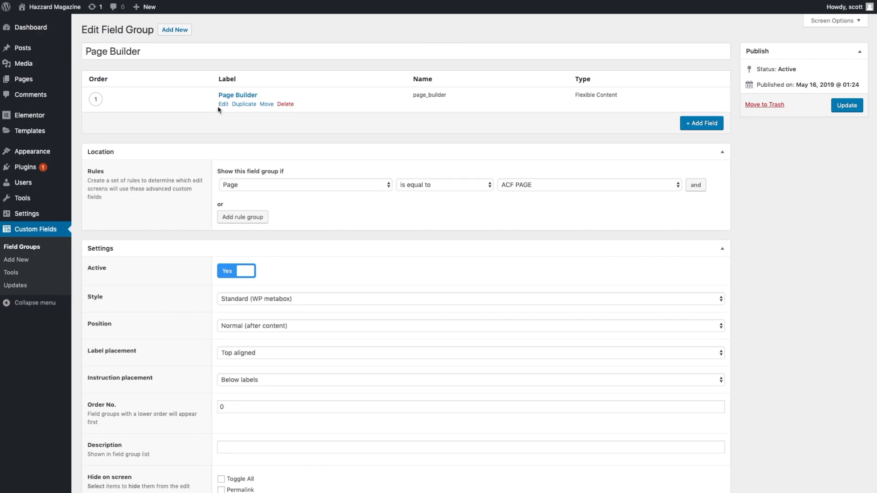
left_click(222, 106)
Examine the subfields of the Select Template, Select Video Template and Select Template with Background Slideshow layouts
scroll(309, 227, "down", 5)
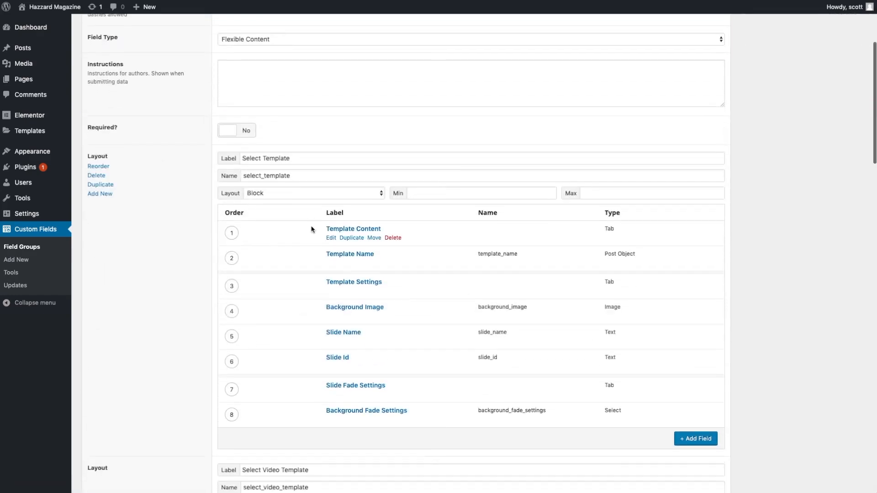
scroll(323, 205, "down", 5)
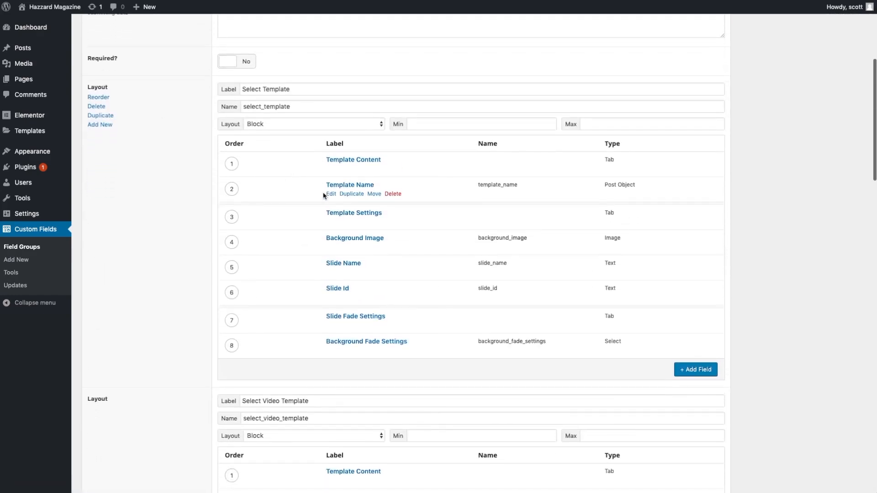
scroll(338, 224, "down", 10)
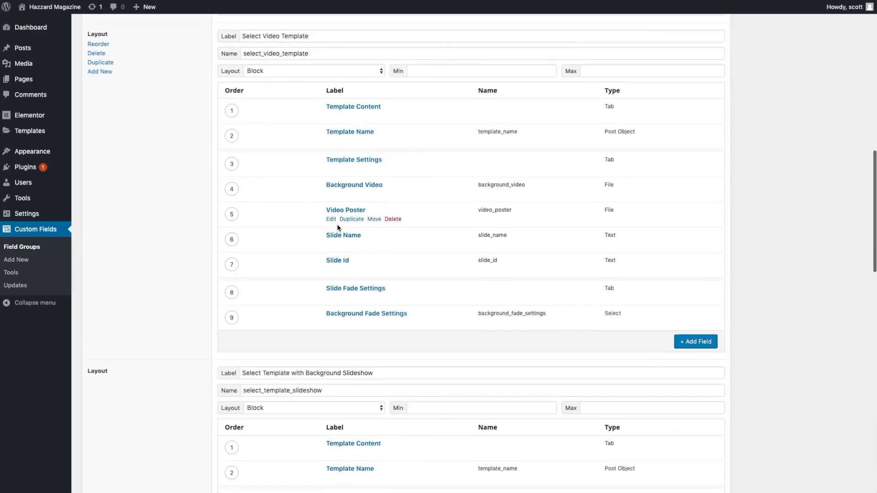
scroll(338, 229, "down", 9)
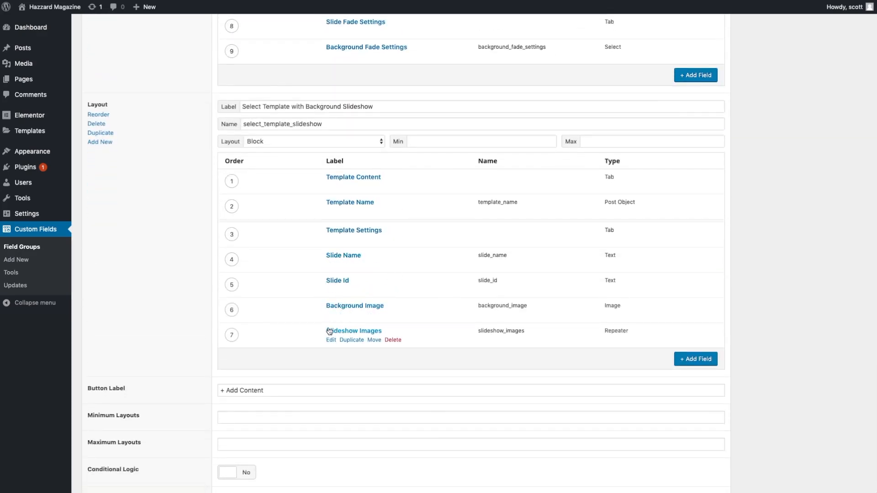
scroll(333, 235, "up", 9)
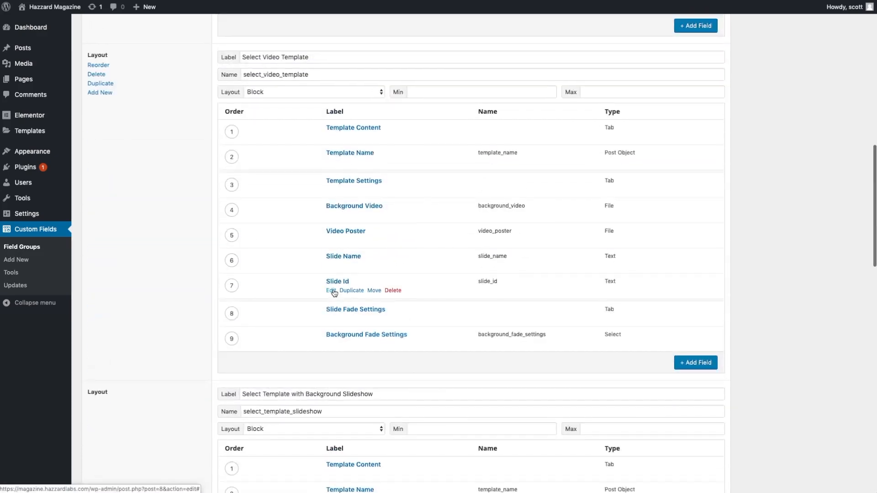
scroll(346, 184, "up", 16)
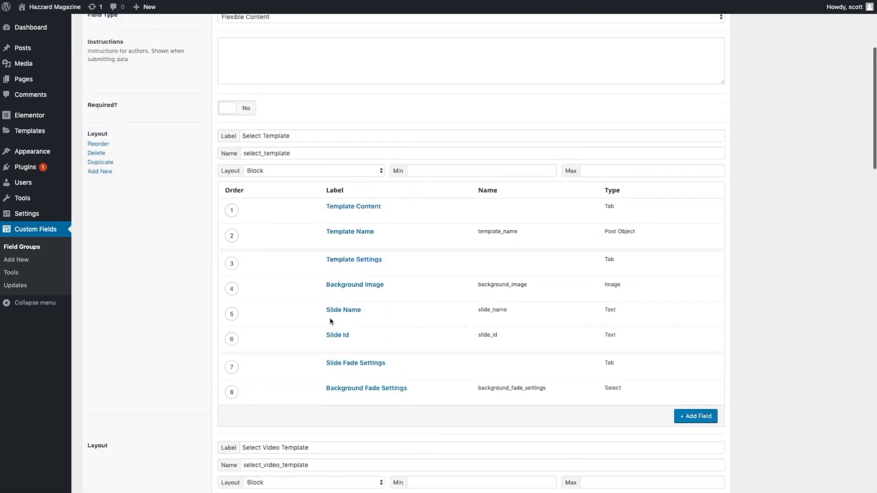
Open the saved Elementor templates and examine the list of section templates and global widgets
scroll(330, 317, "down", 4)
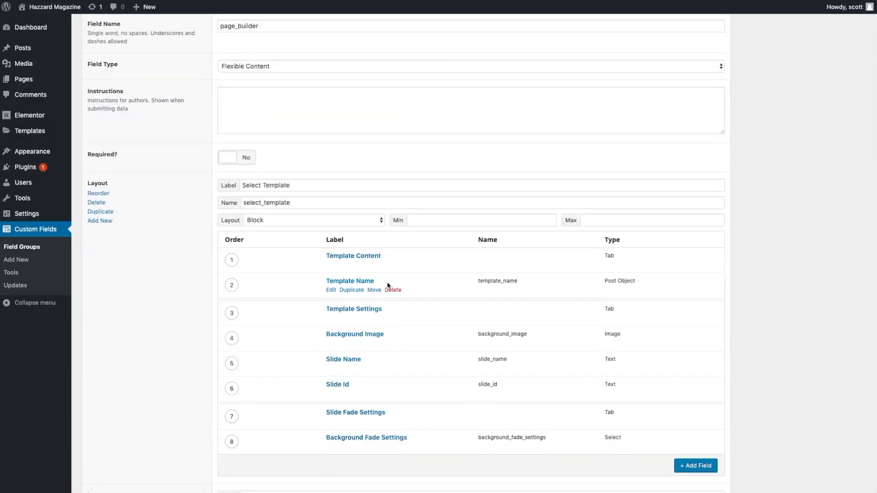
left_click(30, 131)
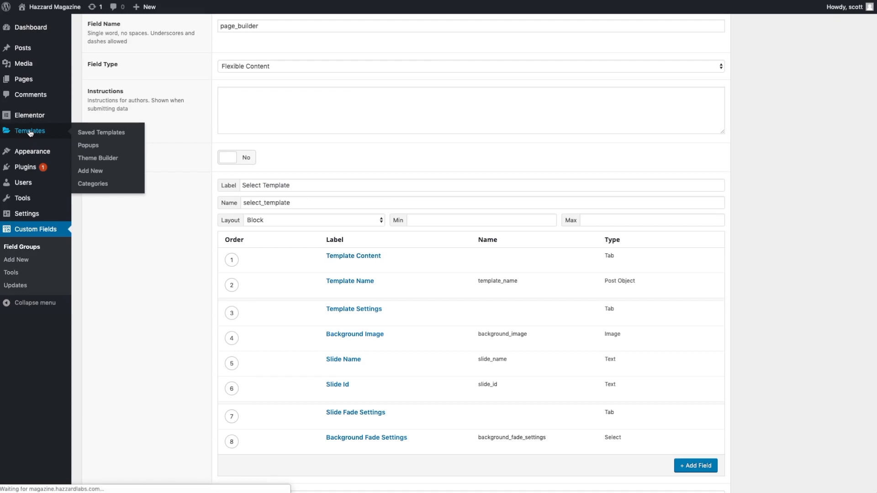
scroll(235, 186, "down", 3)
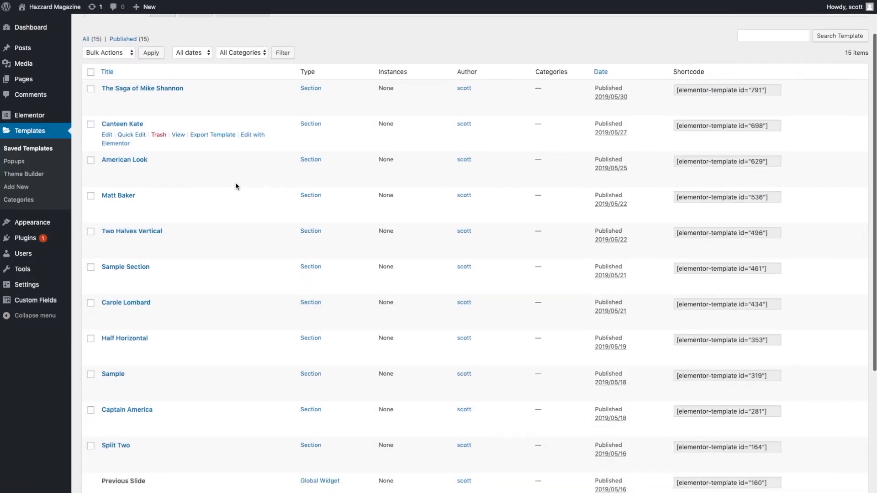
scroll(236, 186, "down", 2)
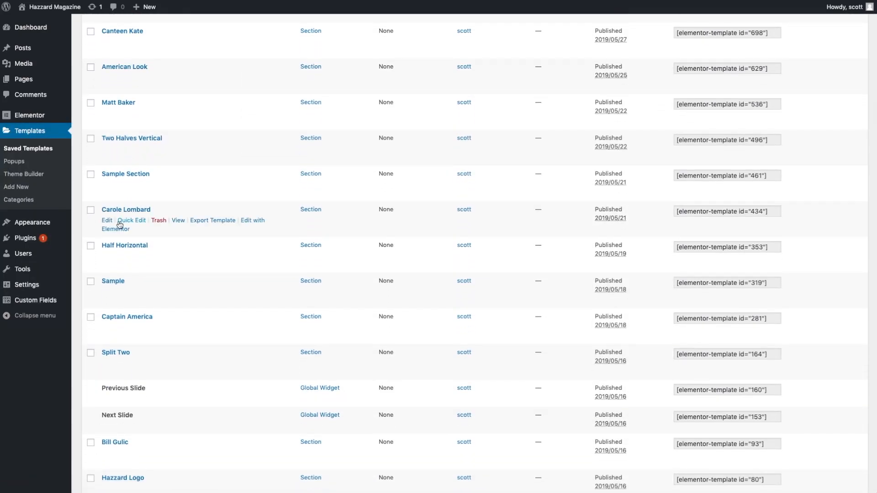
left_click(261, 223)
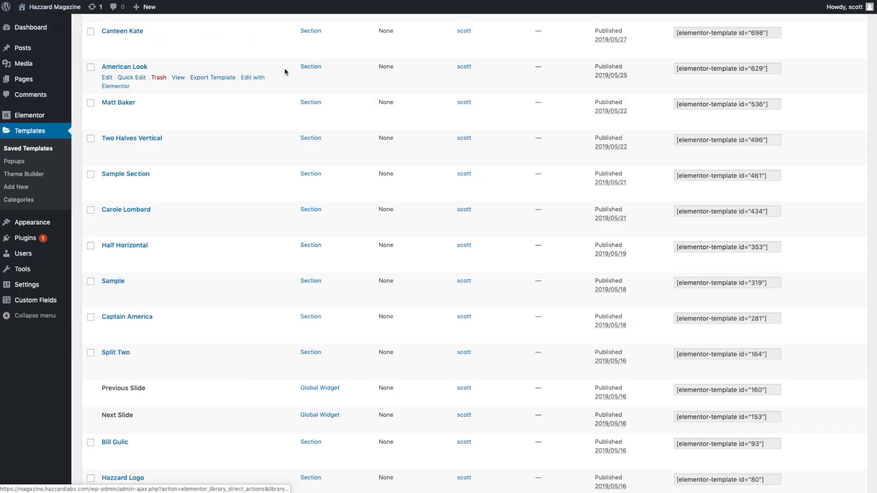
scroll(285, 123, "up", 3)
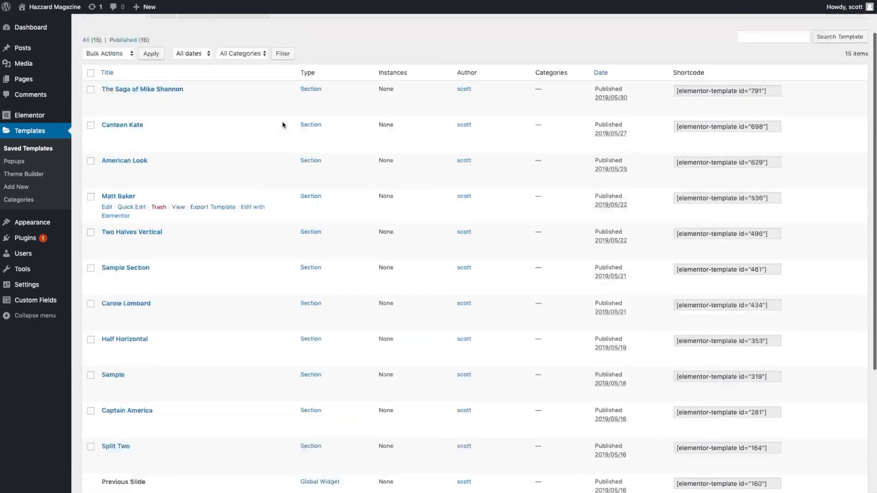
scroll(284, 125, "down", 5)
scroll(284, 126, "up", 5)
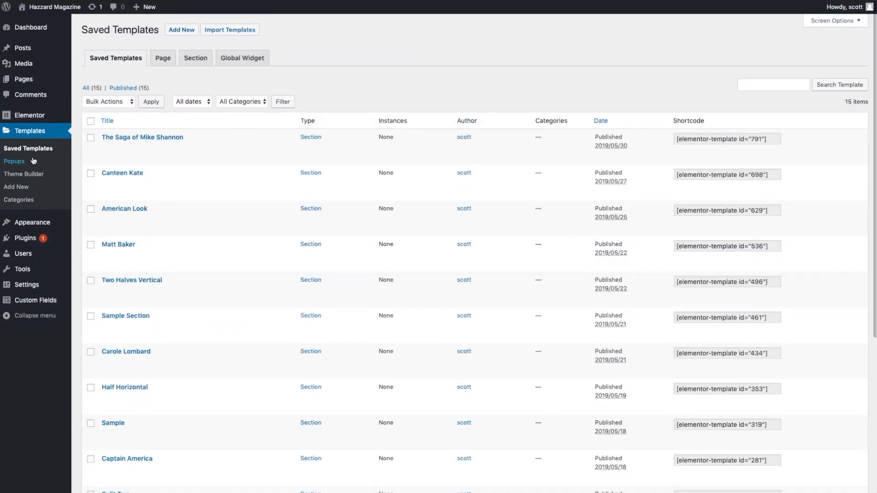
Open the Gutenberg Page for editing and look through its video, slides and image background blocks from first to last
left_click(27, 80)
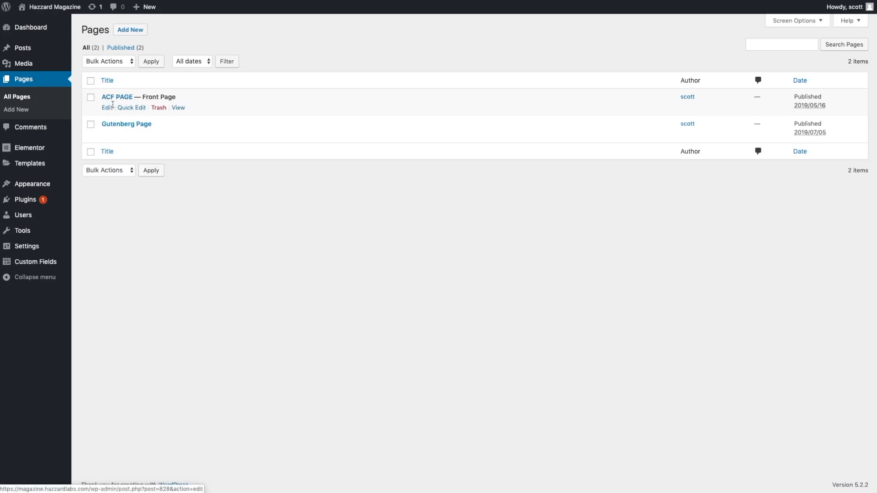
left_click(107, 135)
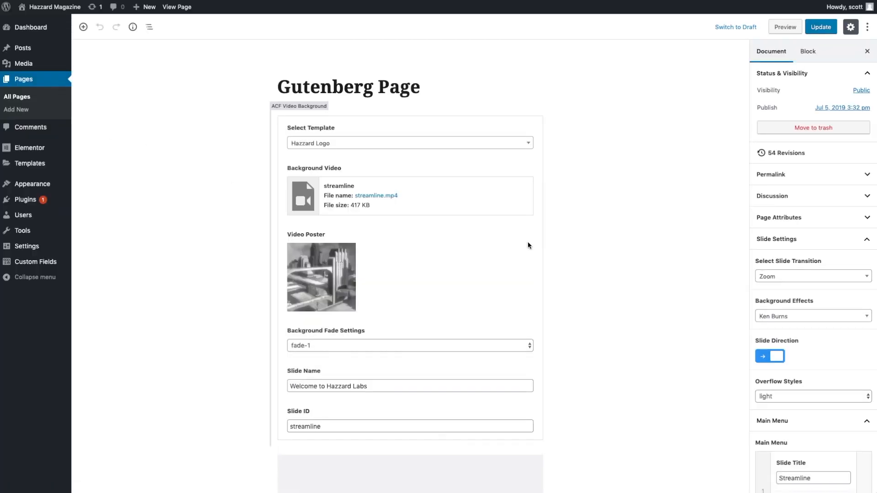
scroll(528, 246, "down", 13)
scroll(528, 245, "down", 8)
scroll(267, 295, "down", 6)
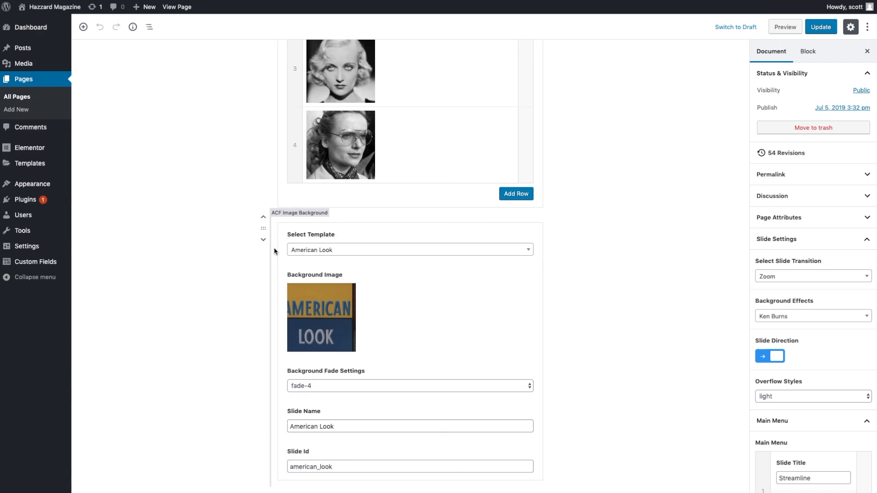
scroll(274, 251, "down", 7)
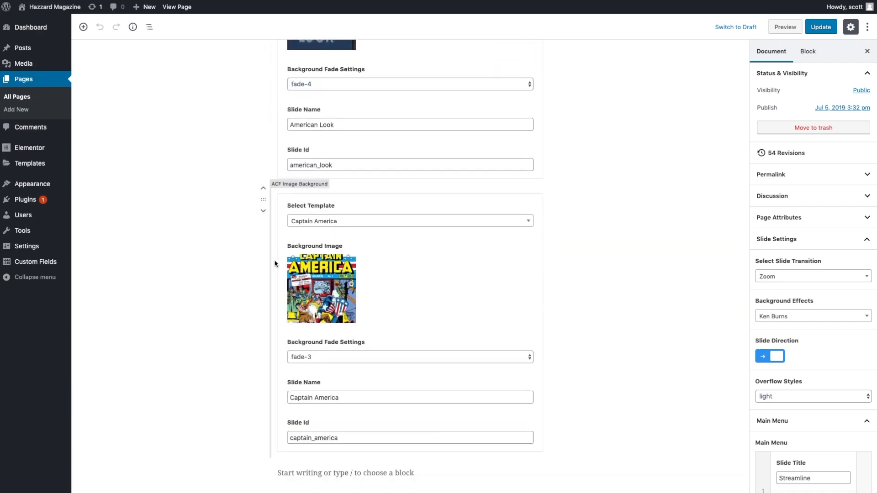
scroll(275, 264, "up", 5)
scroll(491, 262, "up", 20)
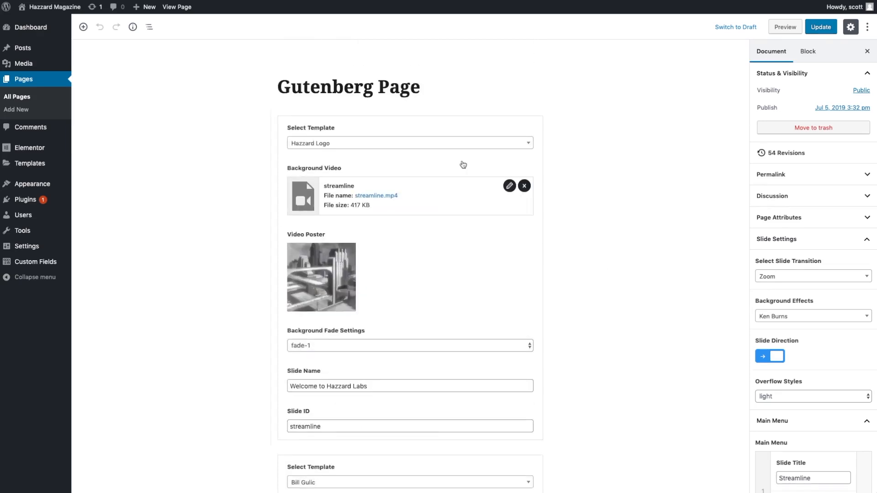
scroll(413, 205, "down", 5)
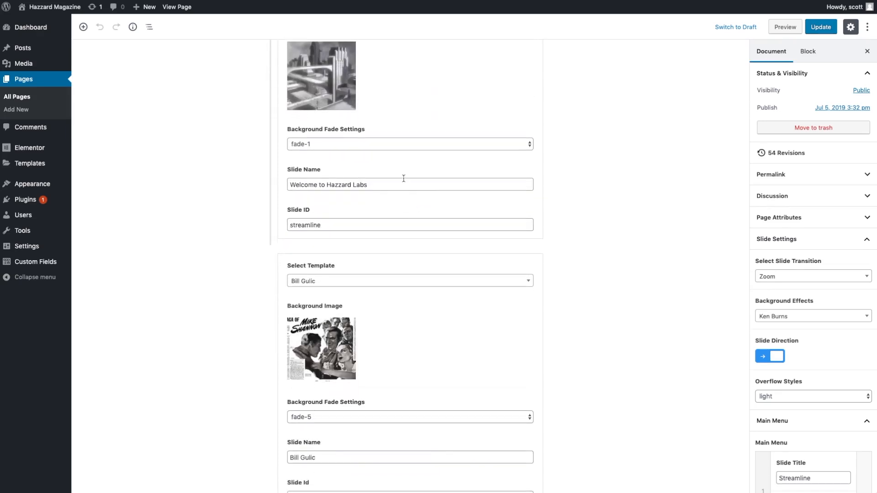
scroll(404, 178, "up", 5)
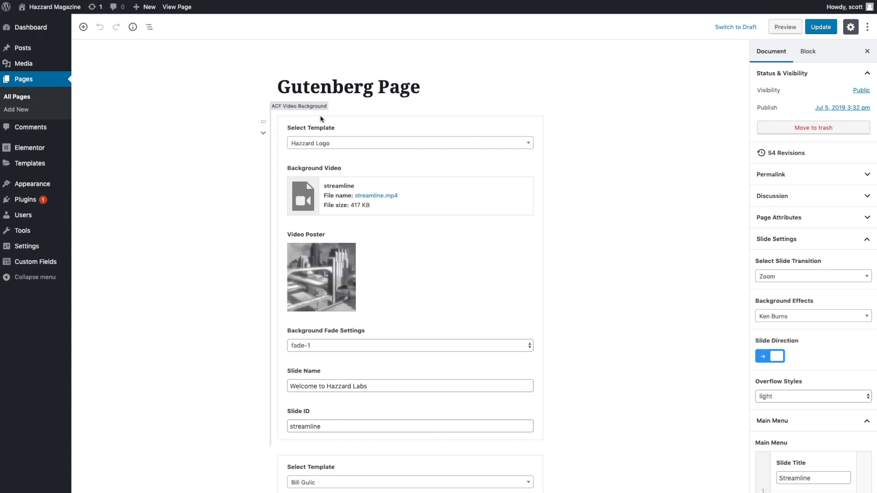
Select the ACF Video Background block to inspect its type, deselect it, and check the types of the following slide blocks
left_click(262, 122)
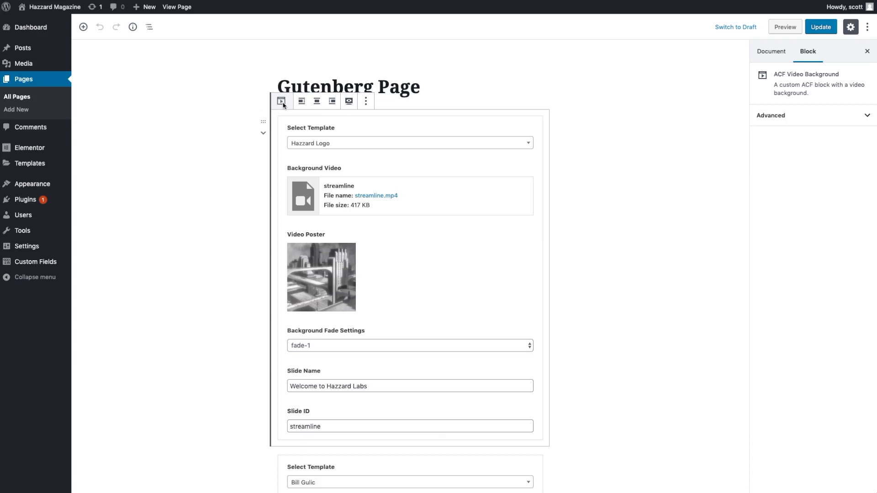
left_click(219, 190)
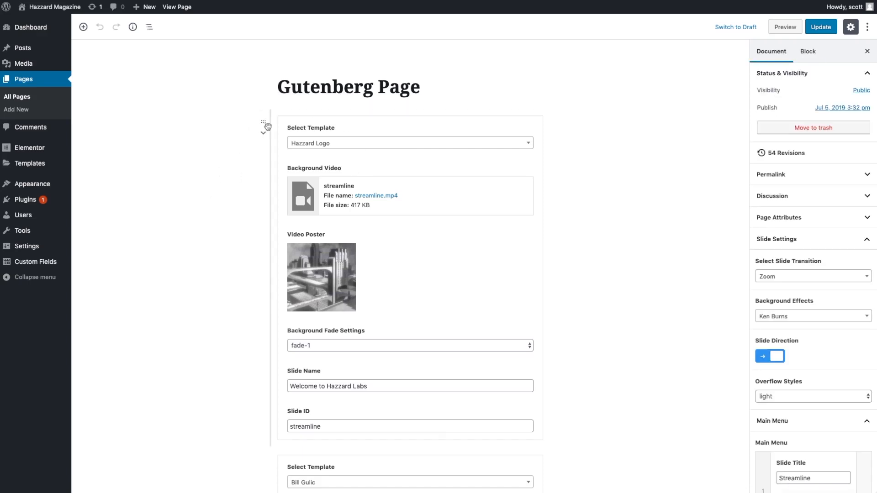
scroll(247, 201, "down", 6)
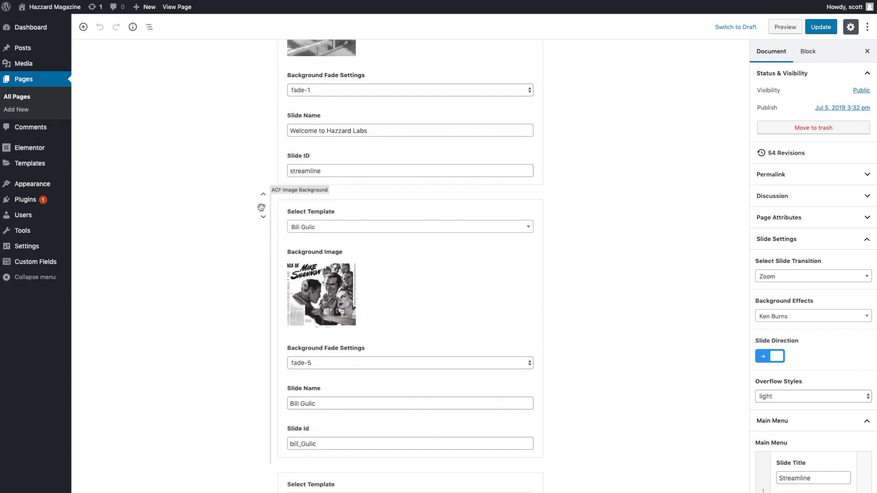
scroll(262, 223, "down", 9)
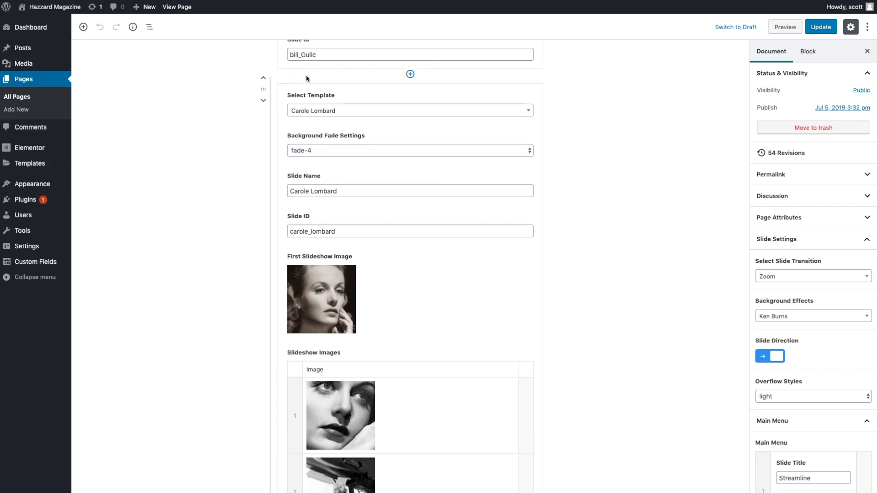
scroll(251, 111, "up", 15)
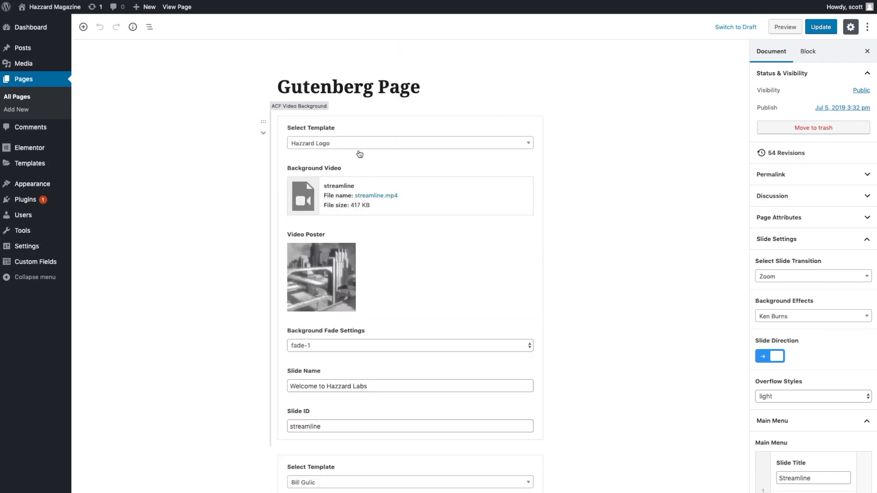
Compare the template, background, fade, slide name and slide ID fields across the first three blocks of the Gutenberg Page
scroll(410, 205, "down", 5)
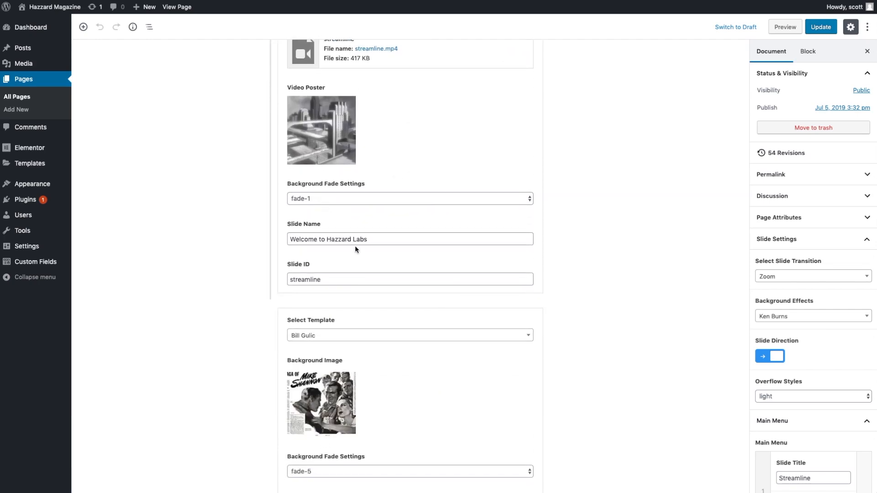
scroll(354, 250, "down", 3)
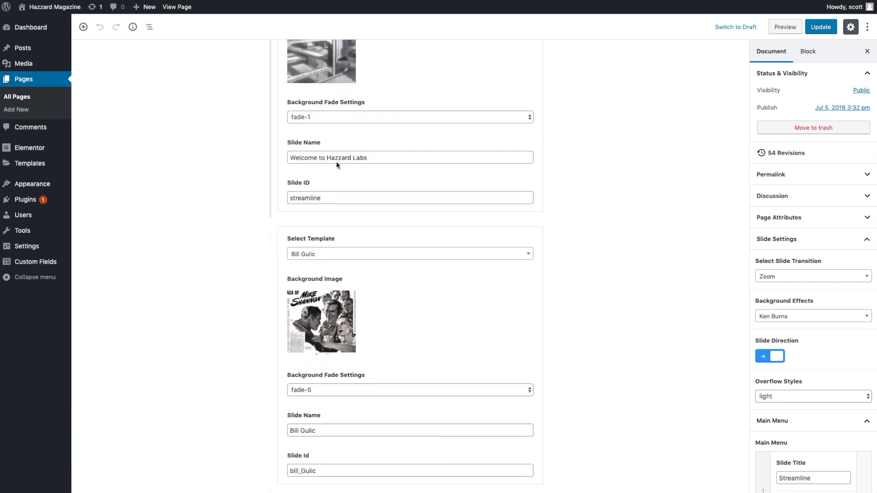
scroll(333, 203, "down", 12)
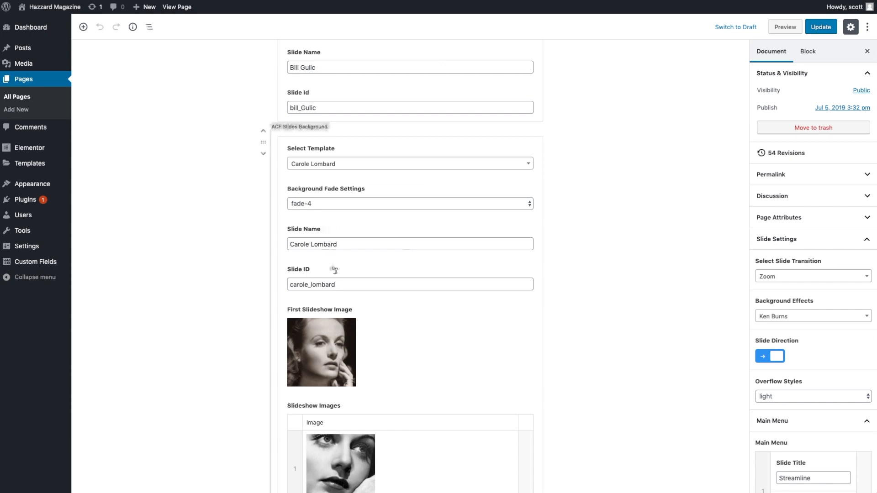
scroll(337, 189, "up", 17)
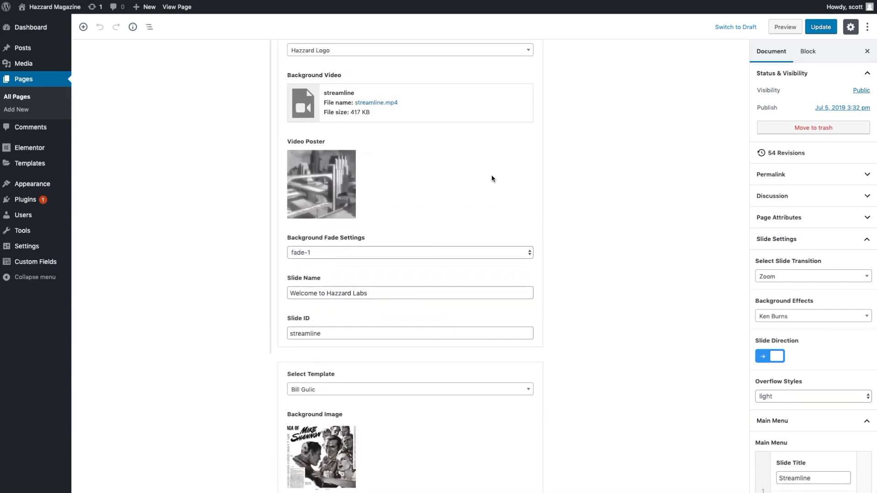
scroll(463, 139, "up", 3)
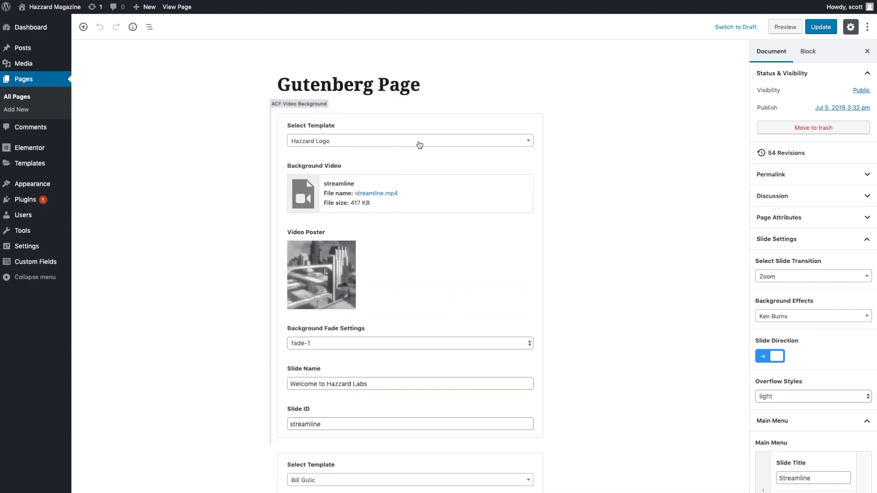
Open the ACF Video Background field group for editing and go to its location rules
left_click(40, 267)
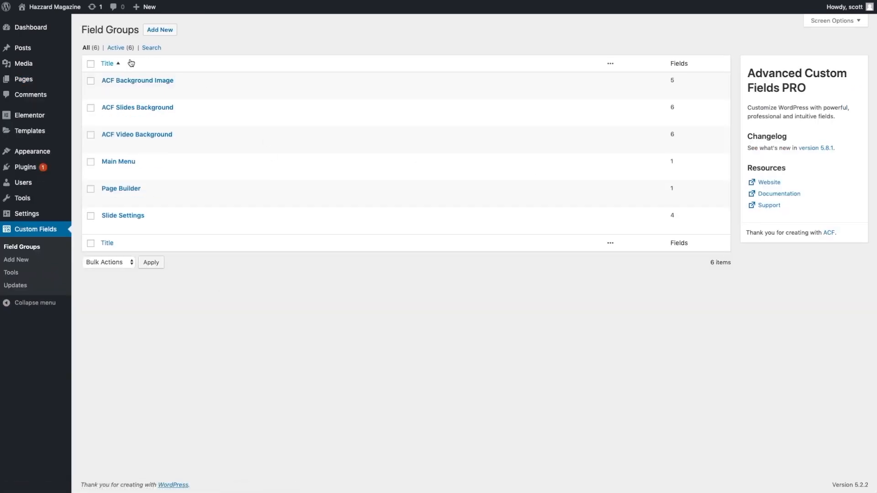
left_click(107, 145)
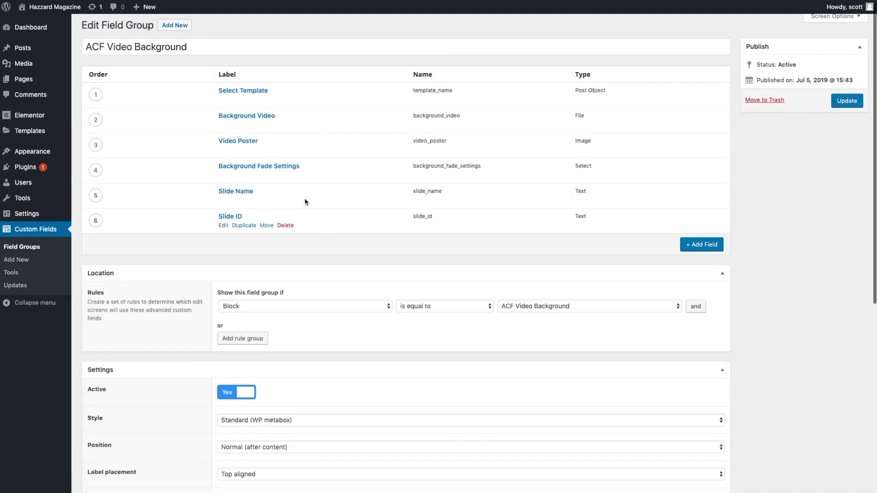
scroll(420, 242, "down", 3)
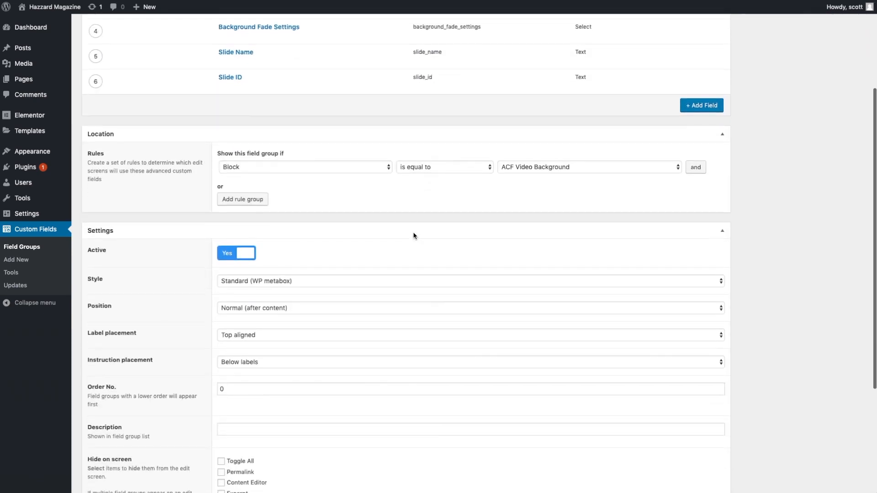
Examine the rule types available for the field group's location rule, keeping Block as the choice
left_click(277, 167)
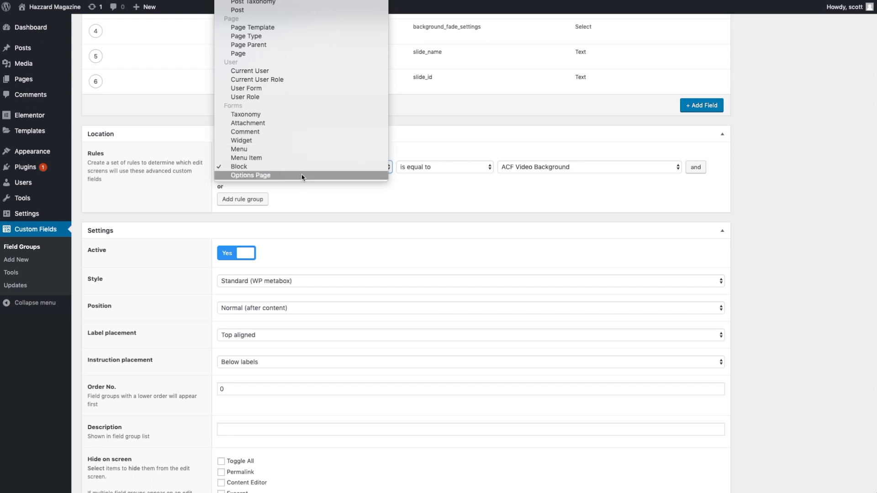
left_click(421, 186)
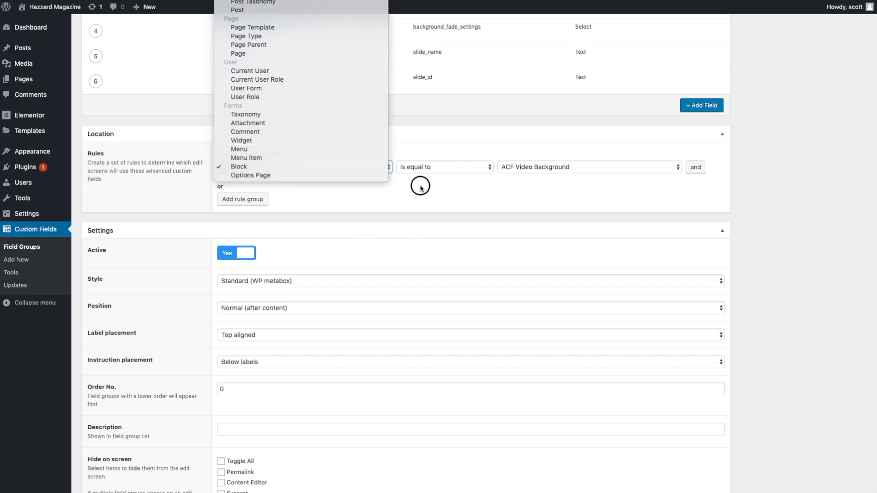
scroll(364, 191, "up", 2)
scroll(364, 191, "up", 3)
left_click(295, 316)
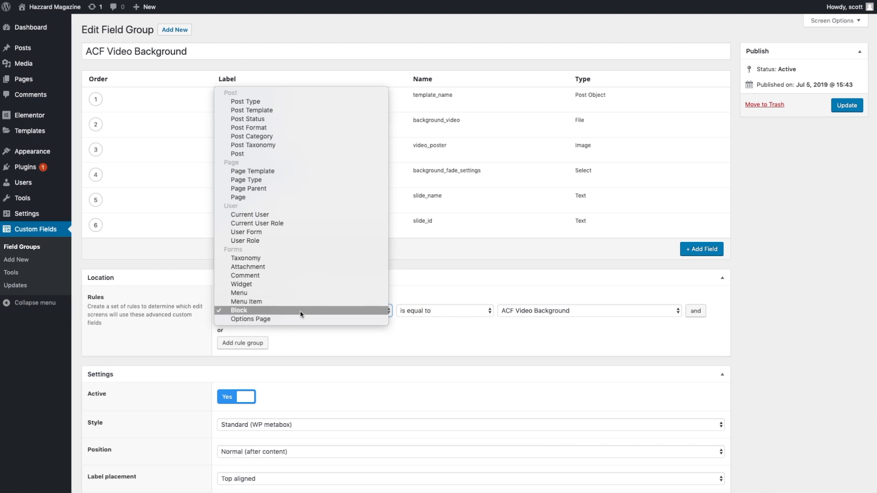
left_click(282, 311)
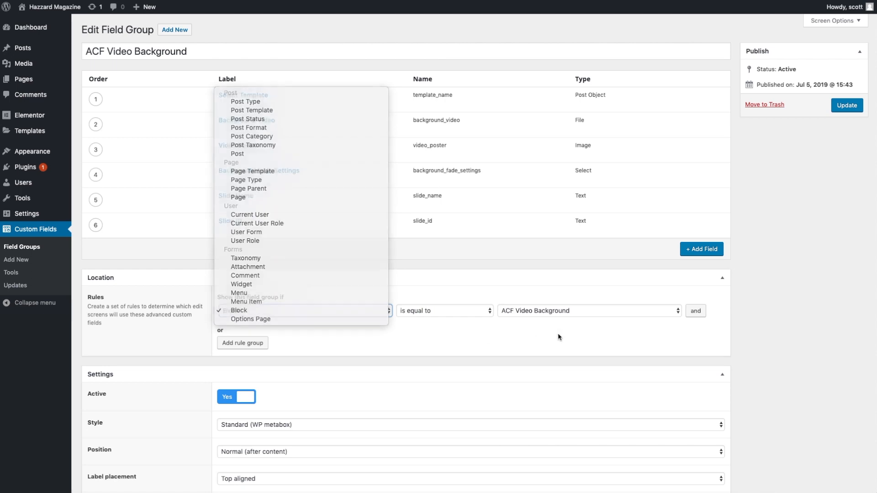
Examine which blocks the location rule can target, keeping ACF Video Background as the choice
left_click(565, 311)
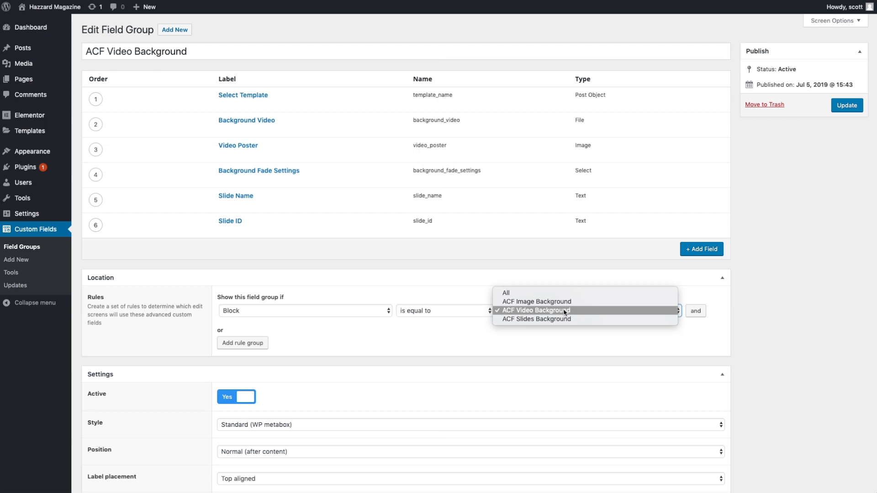
left_click(564, 349)
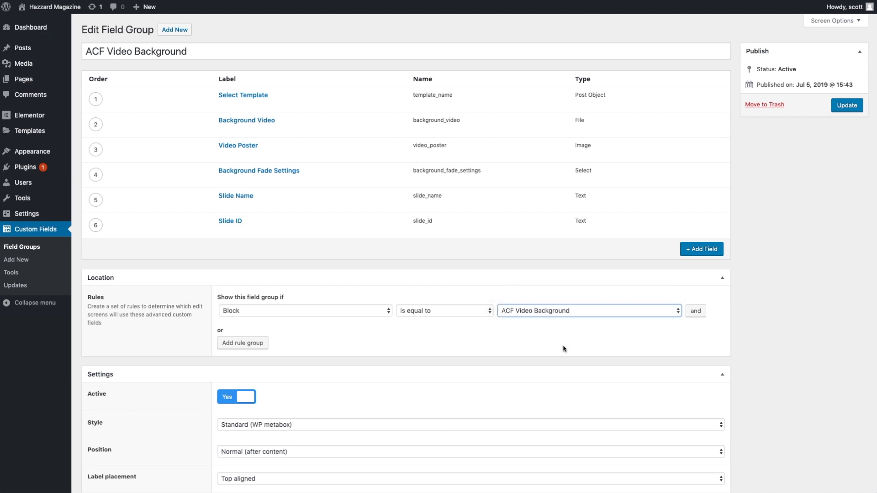
left_click(550, 316)
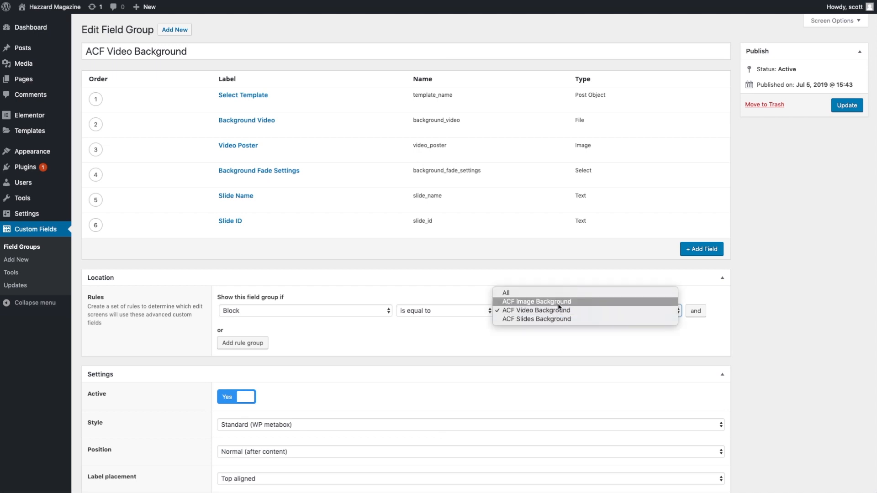
left_click(568, 340)
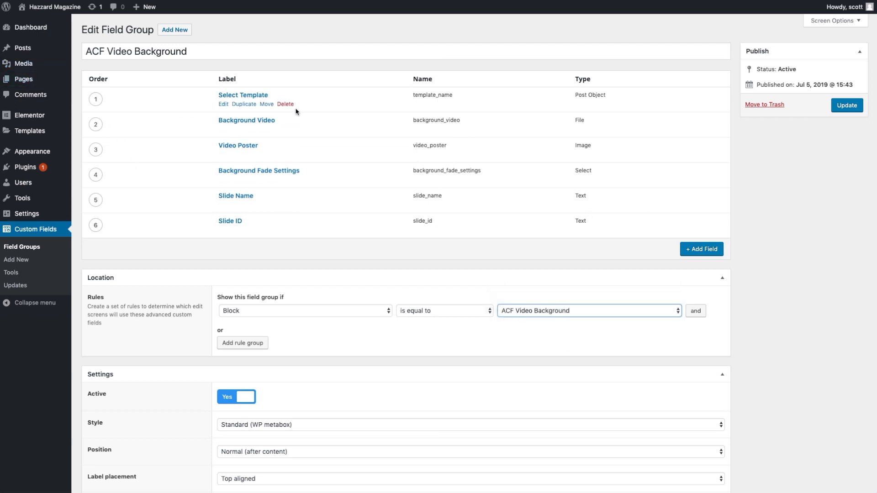
Return to the list of field groups and open the Page Builder field group for editing
left_click(21, 230)
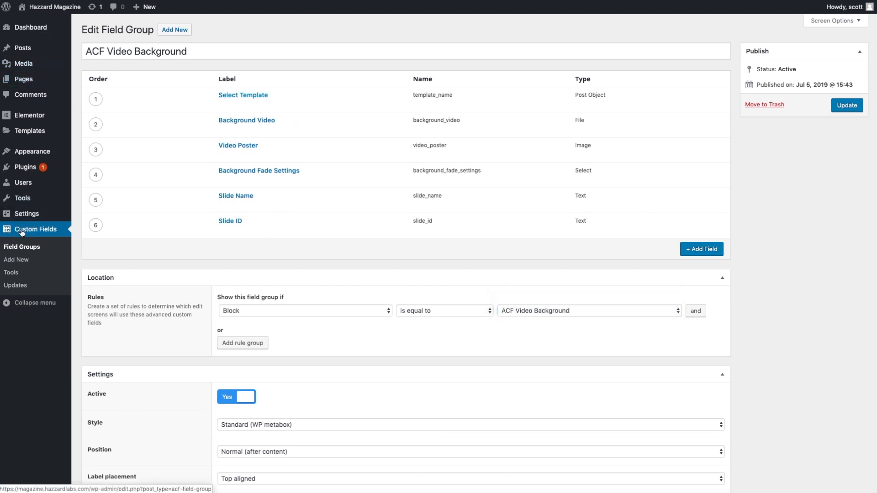
left_click(24, 248)
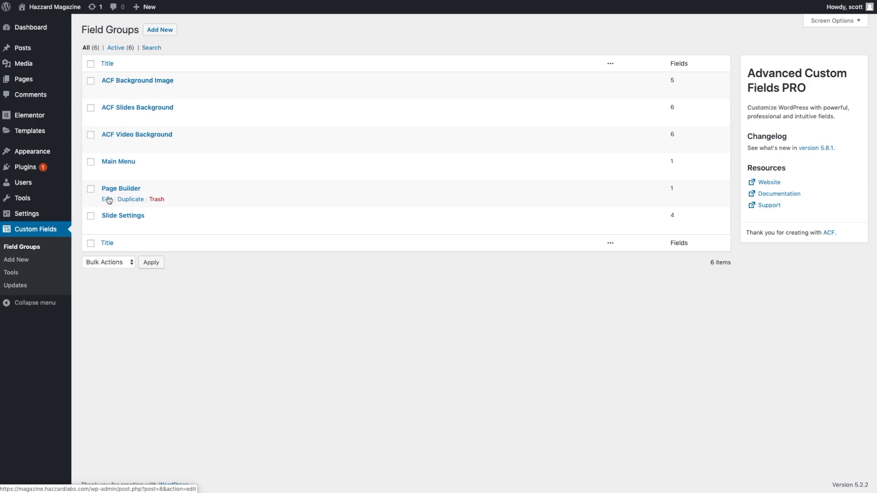
left_click(107, 199)
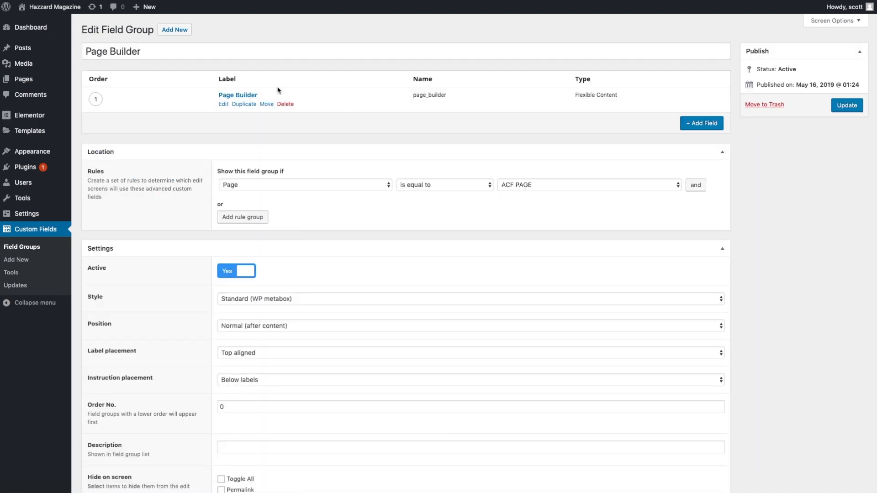
Expand the Page Builder flexible content field and examine the sub-fields of its template layouts, including Select Video Template
left_click(223, 104)
scroll(411, 225, "down", 10)
scroll(412, 280, "up", 2)
scroll(281, 219, "down", 5)
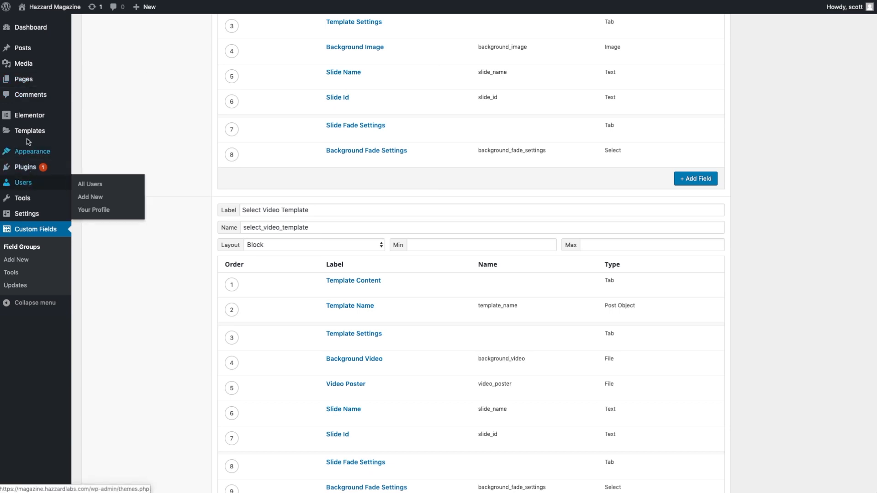
Open image_background.php from the acf_magazine_blocks folder in the Magazine Builder theme's file editor
mouse_move(29, 154)
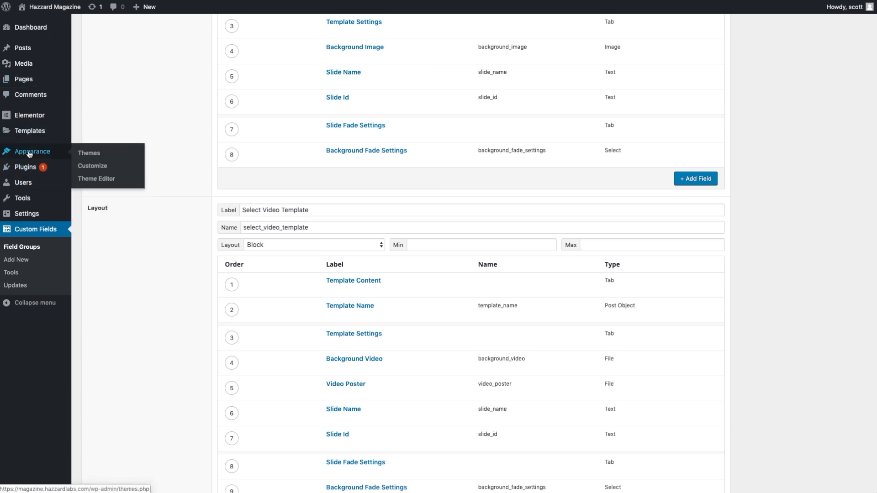
left_click(90, 153)
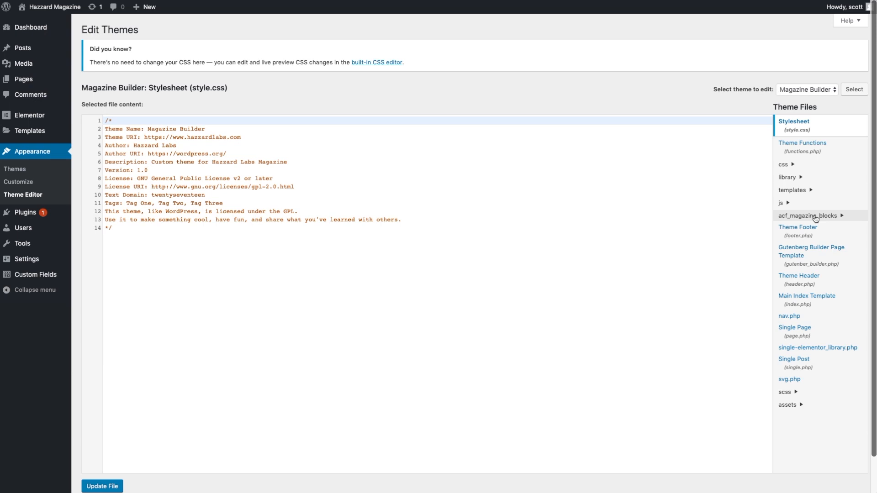
left_click(816, 218)
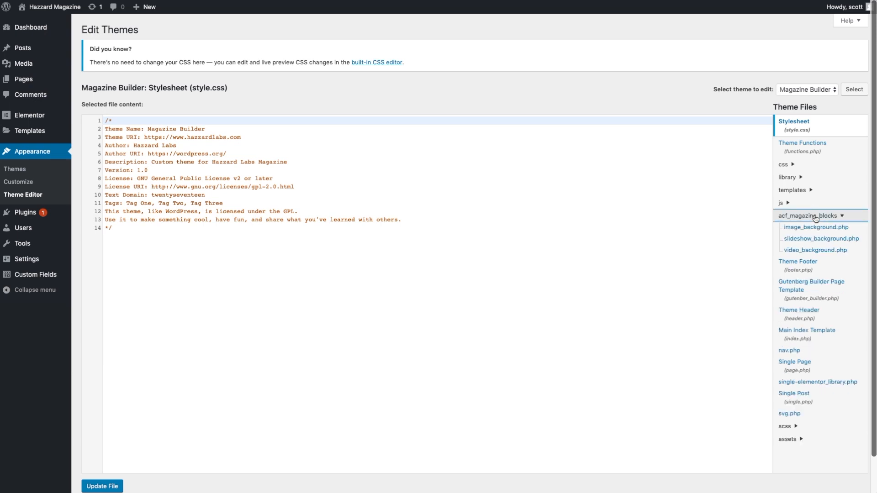
left_click(815, 229)
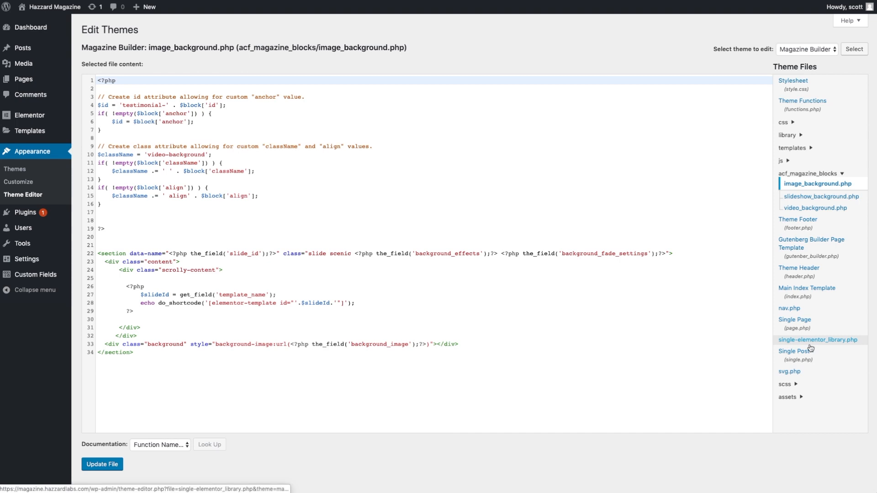
Examine the flexible content row layouts in the Single Page template (page.php) and compare them with the image_background.php block template
left_click(795, 320)
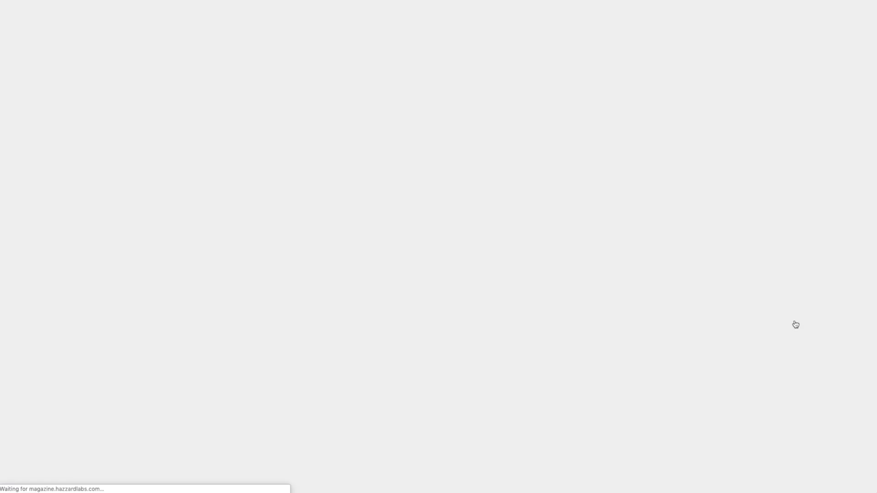
scroll(728, 376, "down", 10)
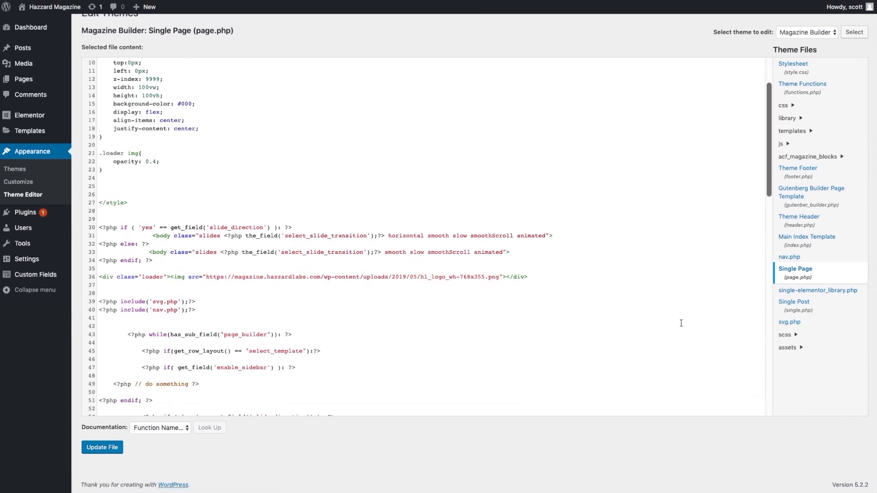
scroll(681, 323, "down", 9)
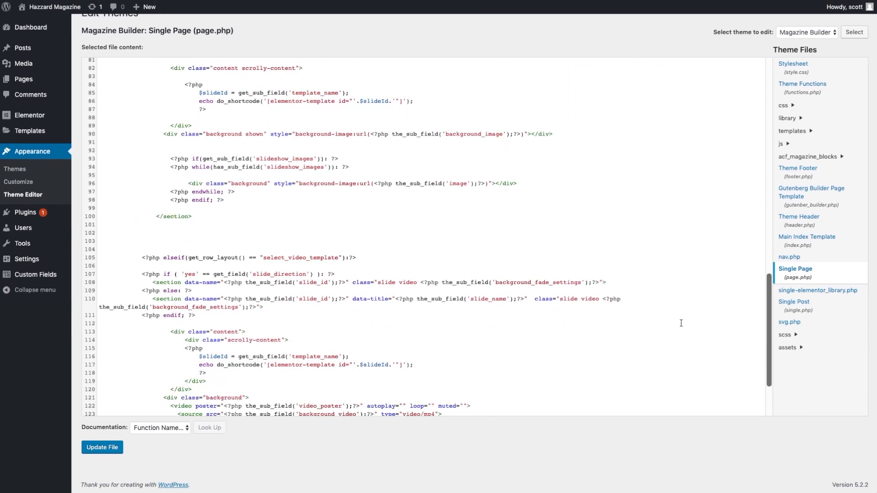
scroll(681, 323, "up", 3)
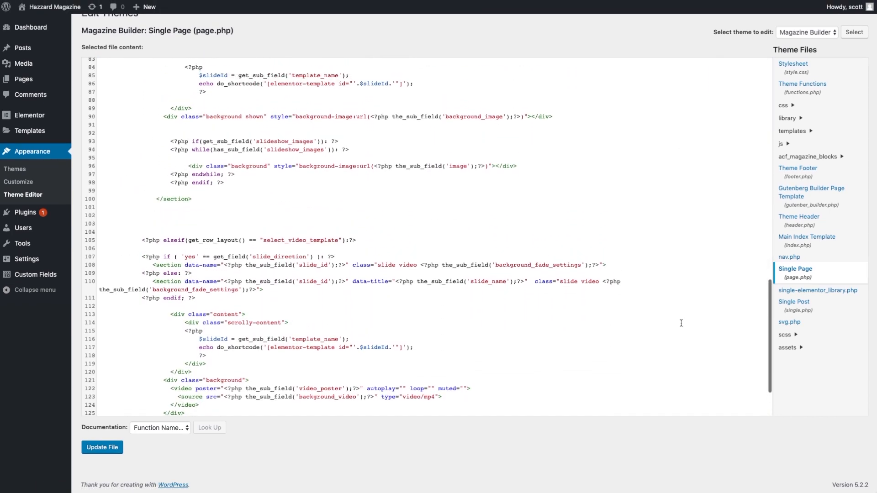
scroll(305, 267, "up", 5)
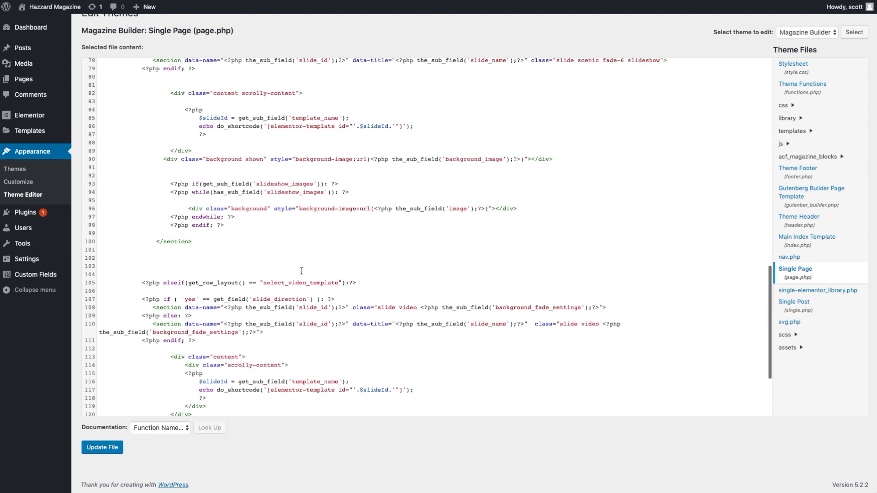
scroll(303, 273, "up", 2)
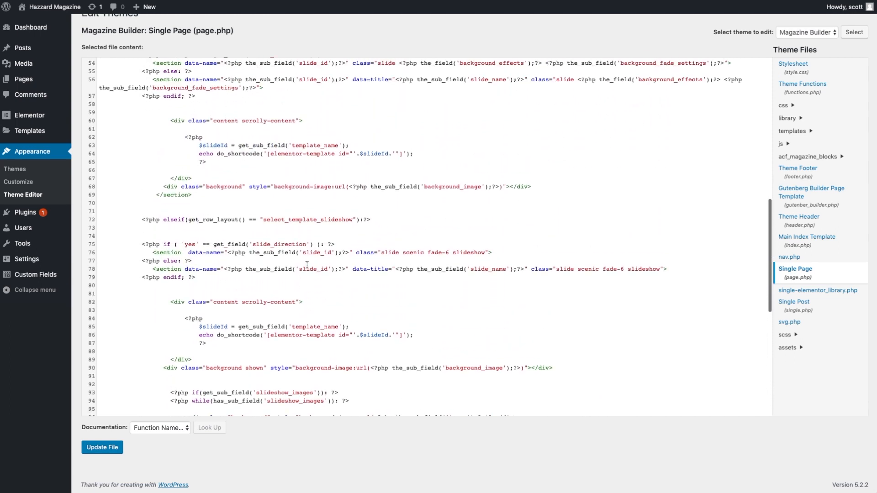
scroll(312, 226, "up", 7)
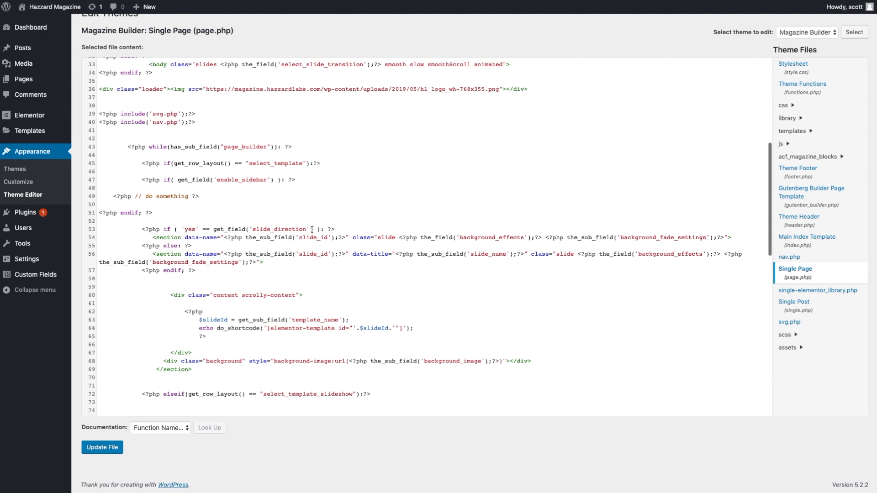
scroll(314, 233, "up", 4)
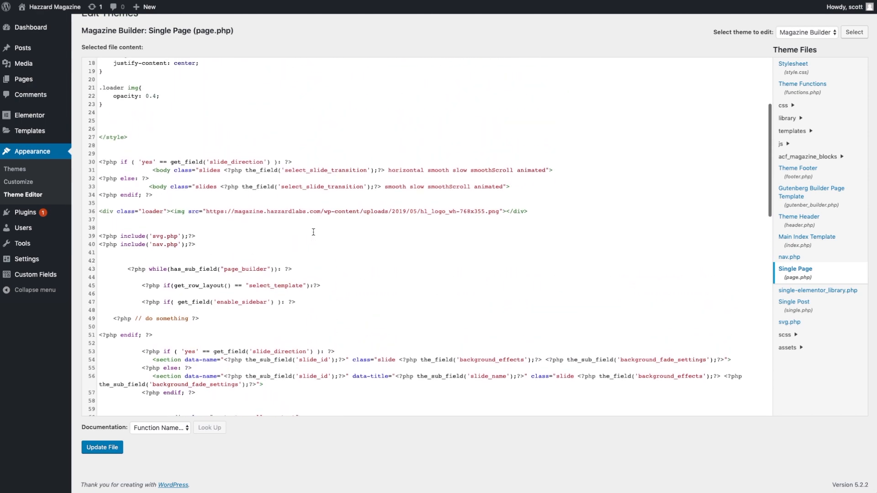
scroll(314, 233, "up", 3)
scroll(314, 233, "down", 20)
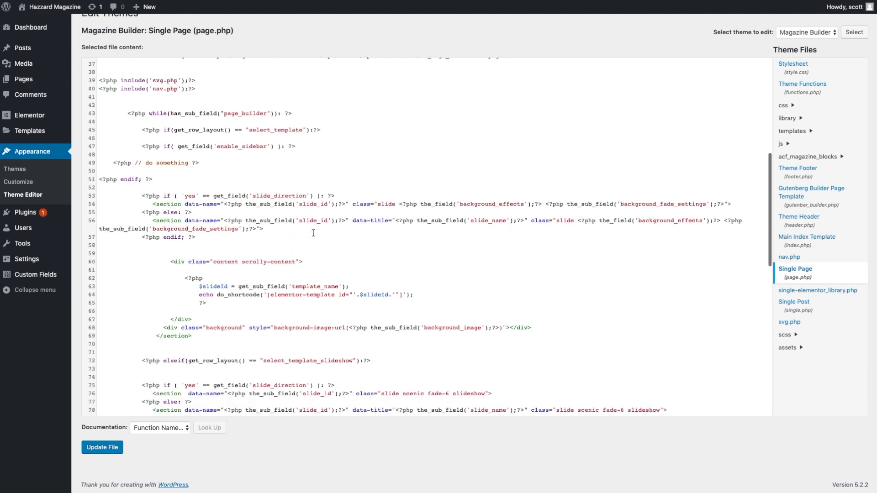
scroll(314, 233, "up", 20)
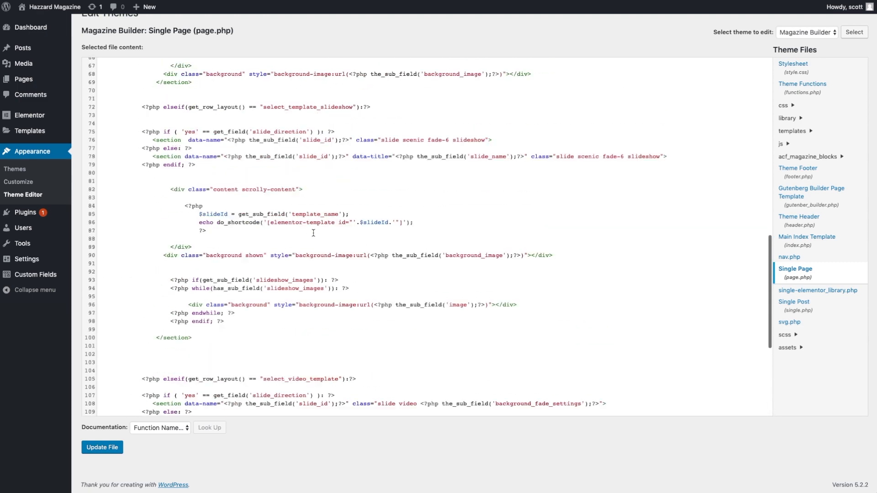
scroll(313, 233, "down", 20)
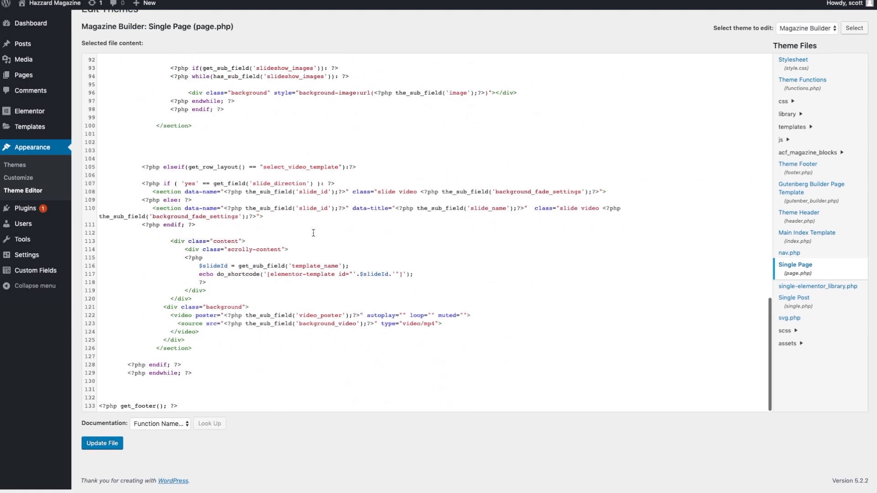
left_click(807, 158)
left_click(807, 169)
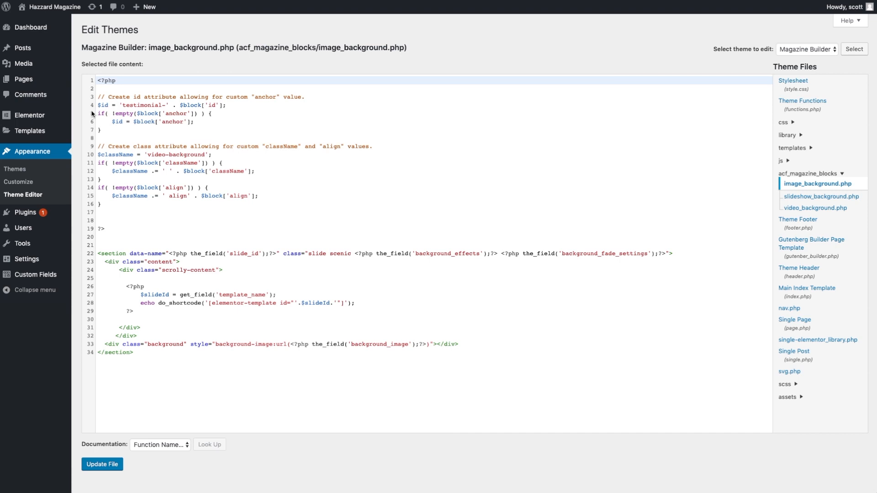
Open the Gutenberg page for editing and examine the template, background, slideshow and slide fields of its video, image and slides blocks
left_click(27, 80)
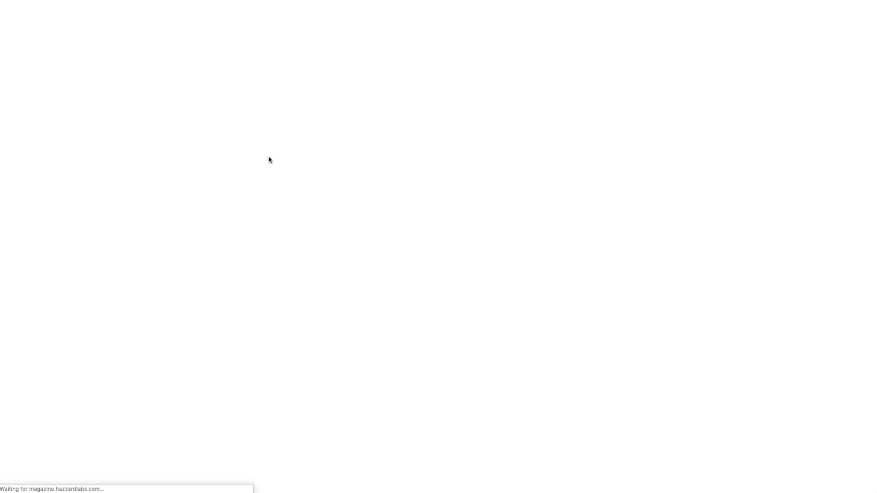
scroll(487, 232, "down", 10)
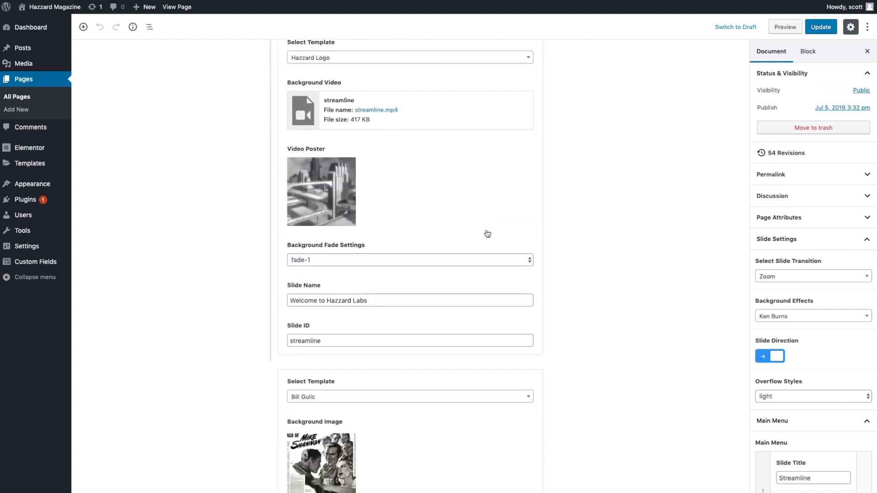
scroll(487, 233, "down", 1)
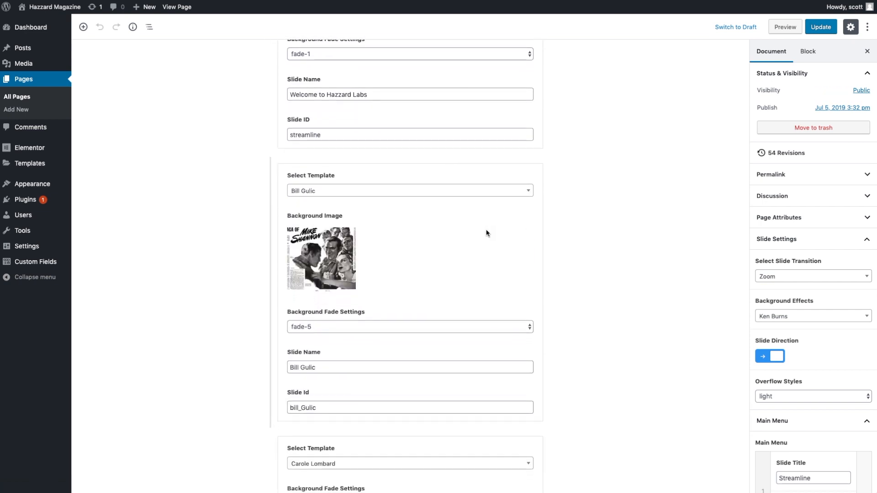
scroll(487, 233, "down", 1)
scroll(487, 234, "down", 1)
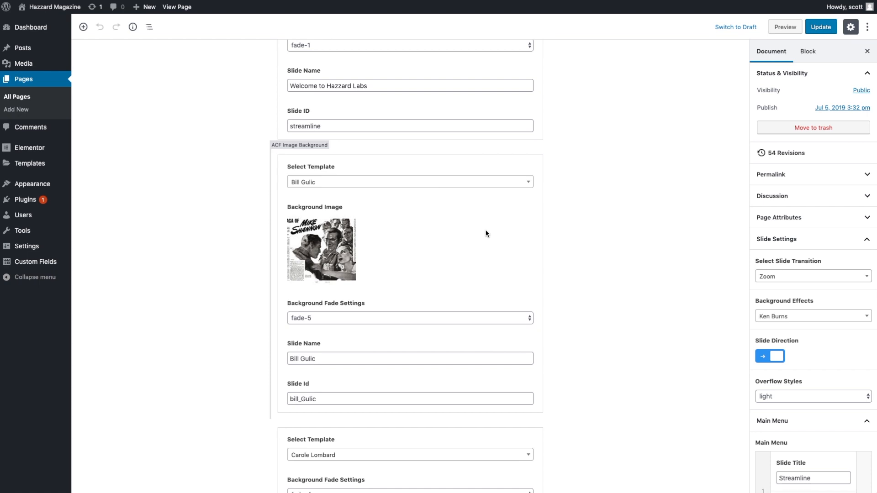
scroll(486, 233, "down", 6)
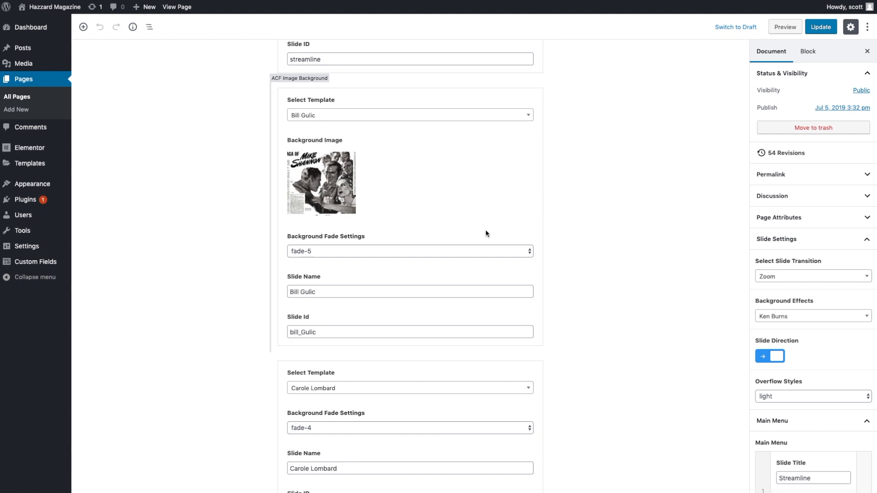
scroll(487, 235, "down", 5)
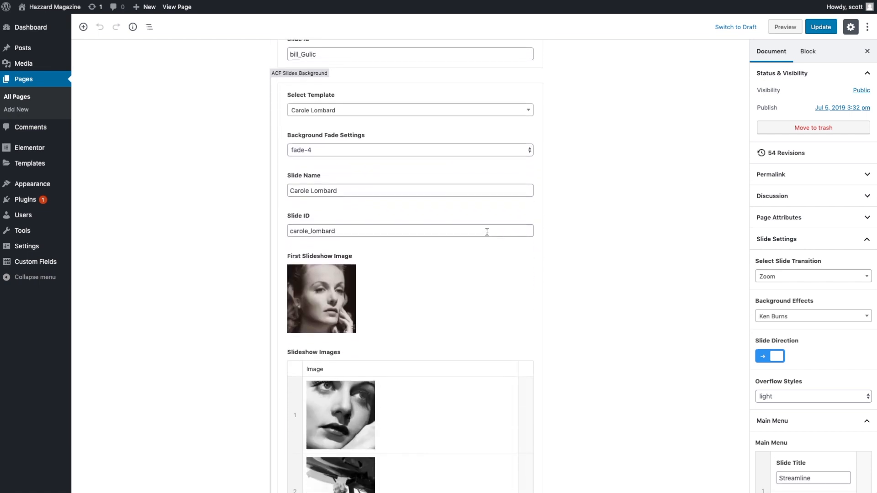
scroll(488, 239, "down", 3)
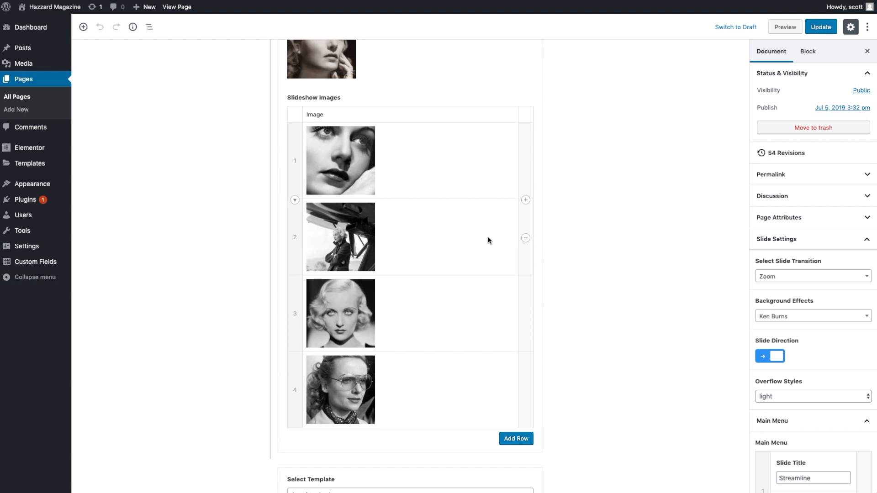
scroll(488, 240, "down", 10)
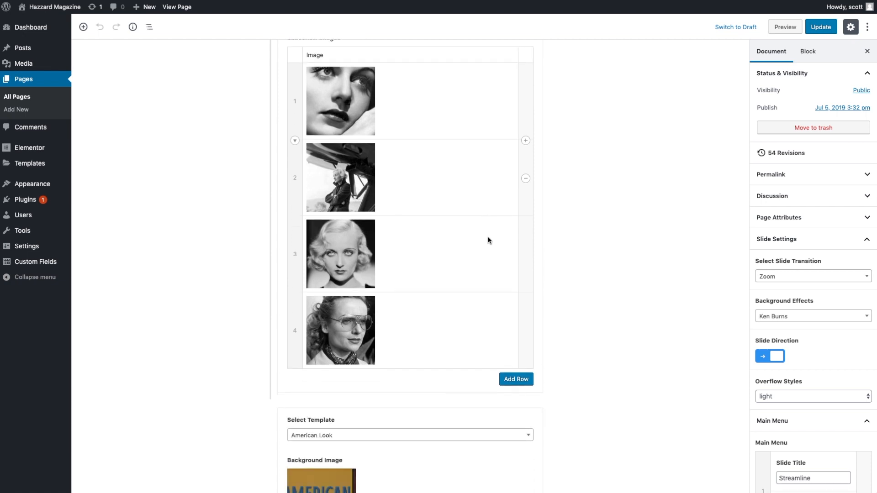
scroll(694, 322, "down", 3)
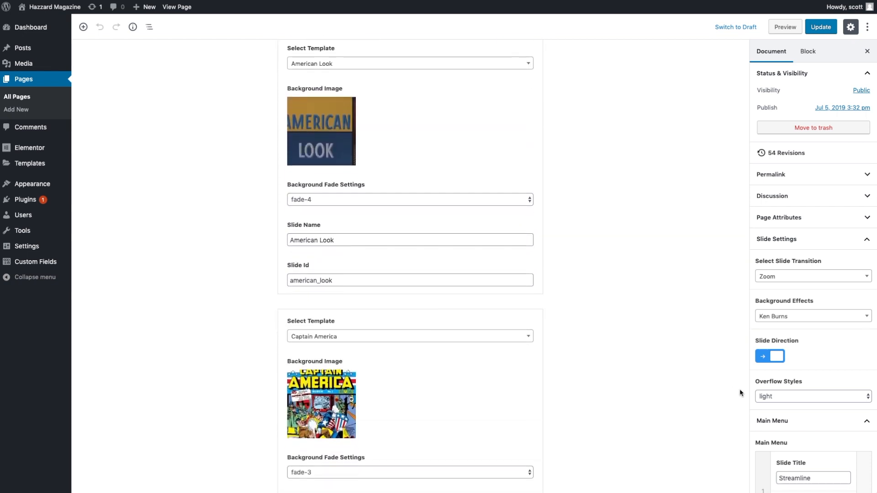
scroll(761, 397, "down", 8)
scroll(760, 396, "down", 2)
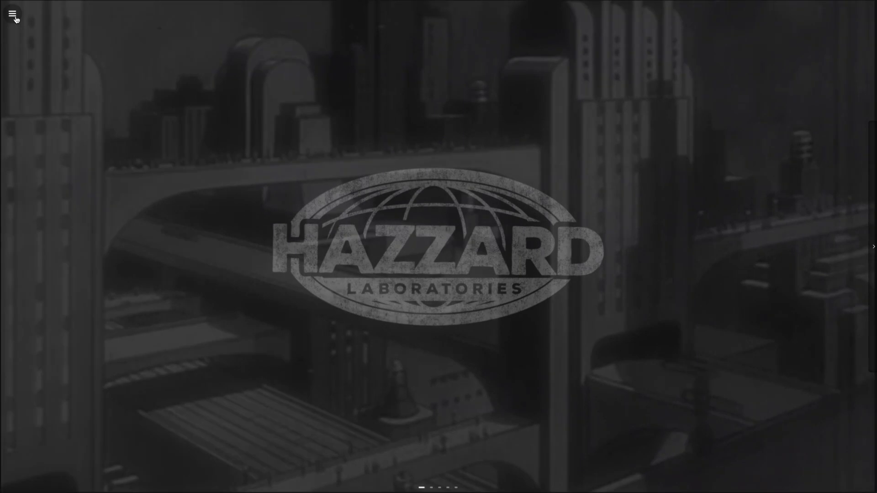
Go to the Captain America slide on the live magazine page through its slide navigation
left_click(14, 17)
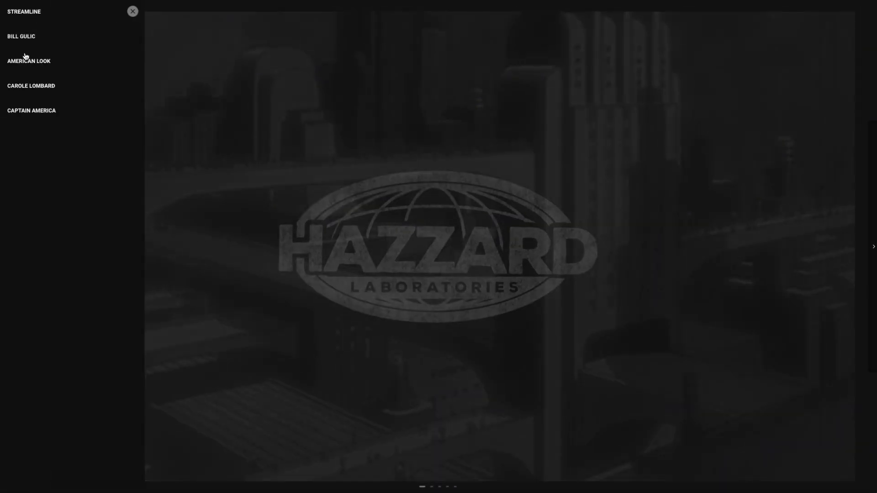
left_click(31, 111)
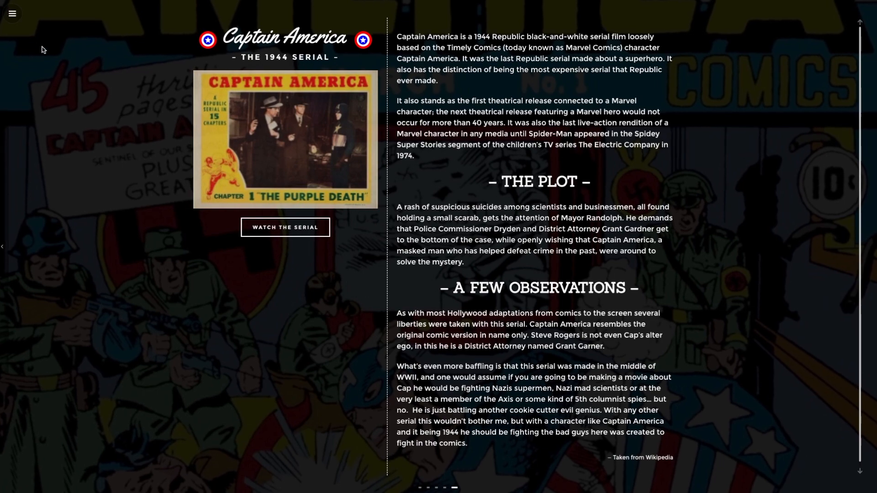
Go to the American Look slide through the slide navigation and play its video in the lightbox
left_click(12, 14)
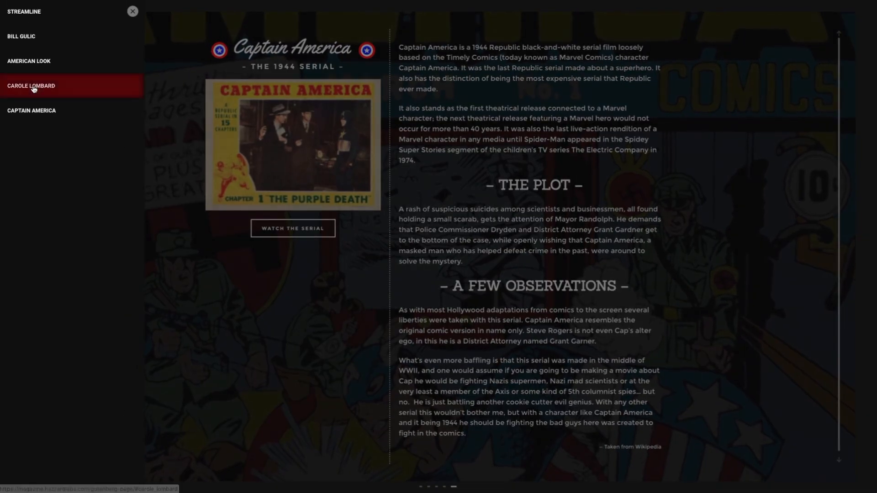
left_click(28, 62)
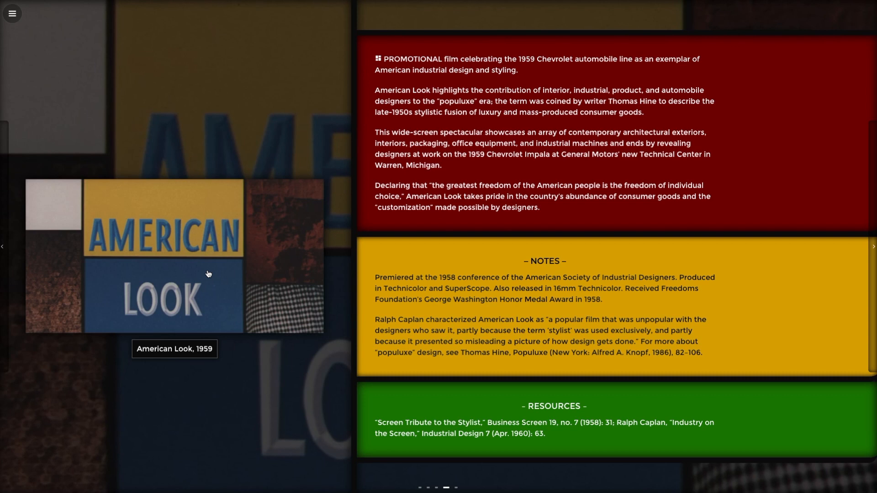
left_click(205, 273)
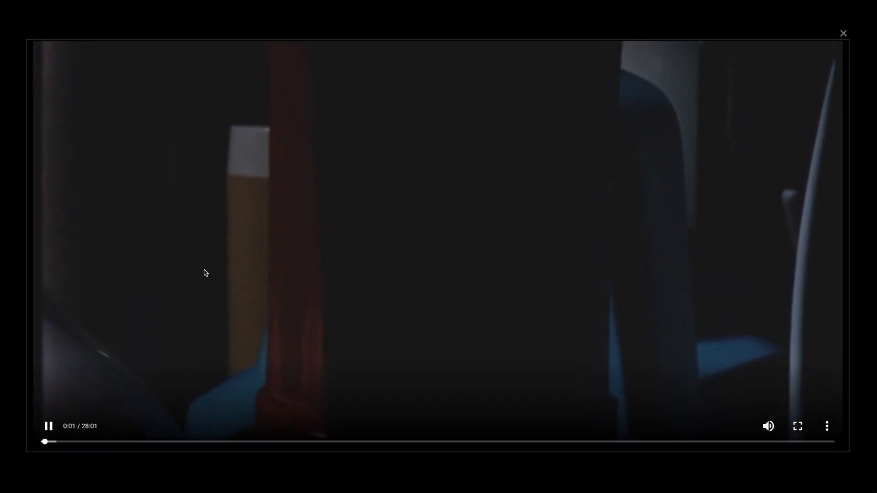
Pause the American Look video, close its lightbox and go to the Captain America slide
left_click(48, 427)
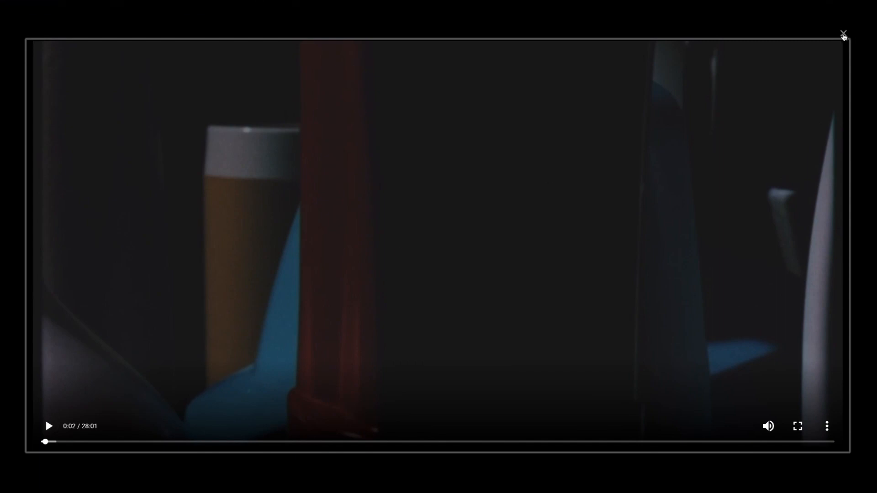
left_click(844, 34)
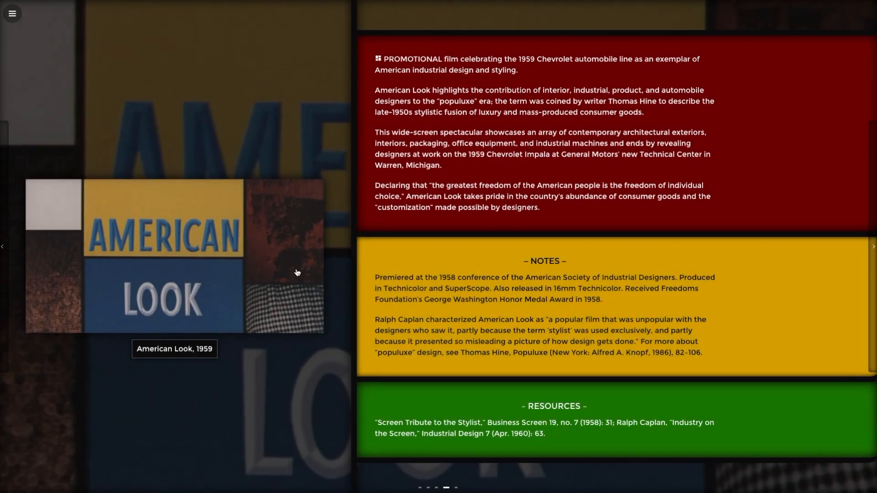
left_click(456, 487)
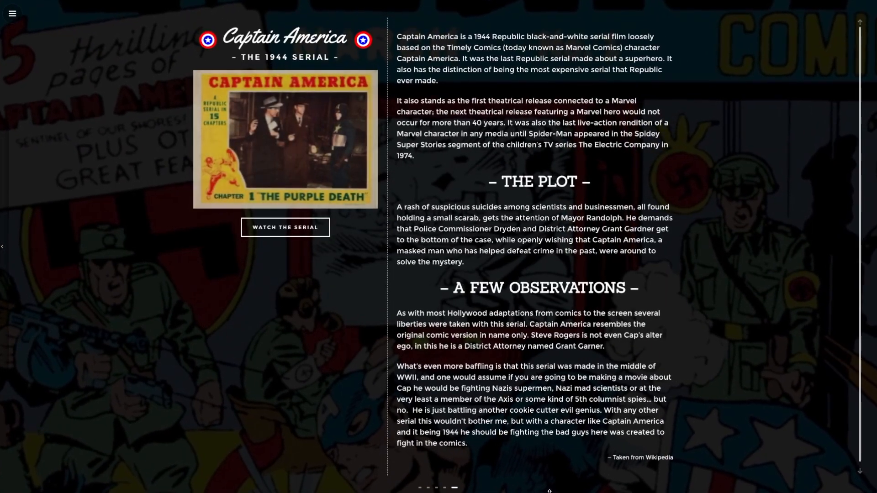
Look over the full Captain America slide and go back past American Look to the Carole Lombard slide
left_click_drag(538, 370, 538, 352)
scroll(814, 166, "down", 3)
scroll(813, 166, "up", 3)
scroll(813, 168, "down", 3)
left_click_drag(511, 352, 511, 492)
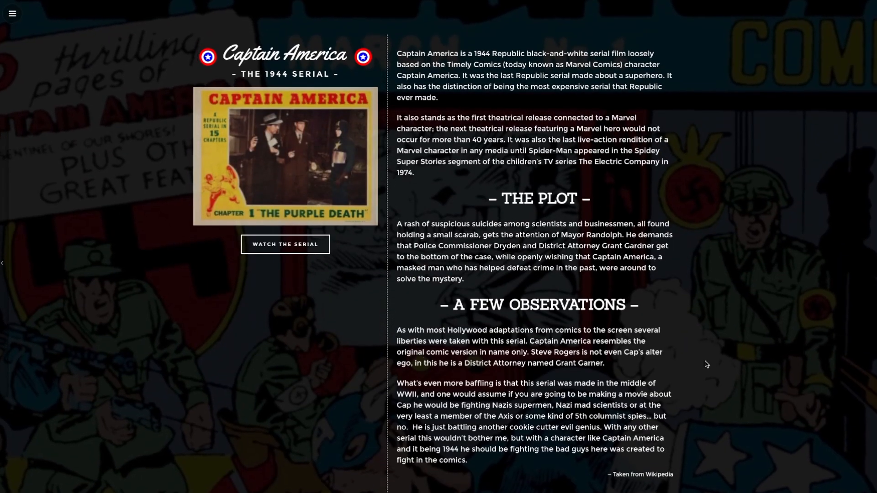
left_click(854, 261)
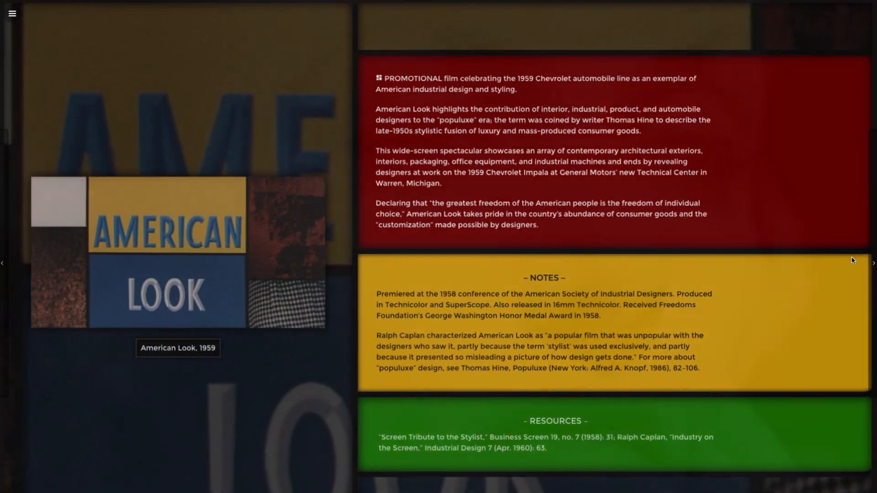
left_click(851, 258)
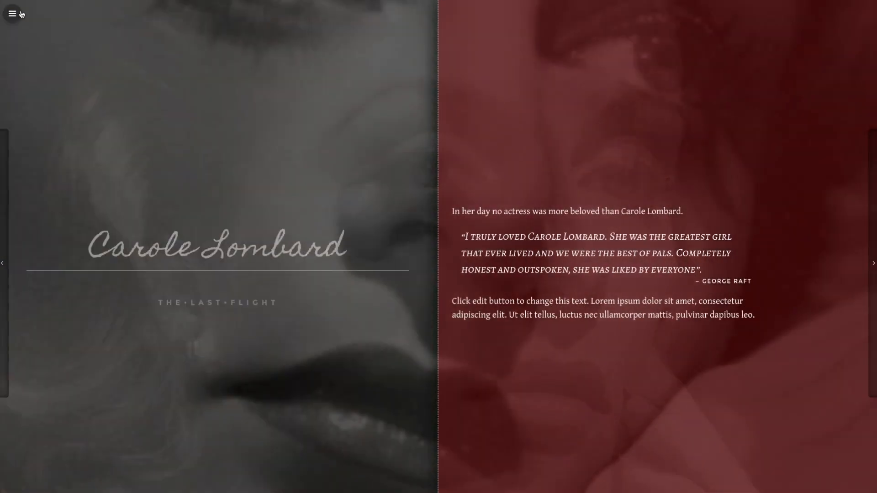
Edit the Gutenberg page, paste the Lorem ipsum text into a new Paragraph block above the first video block, and update and view the page
mouse_move(79, 3)
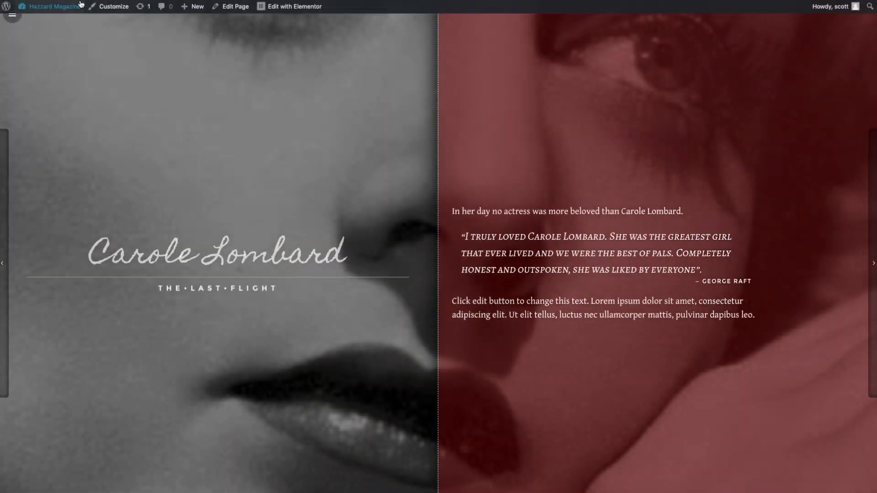
left_click(242, 7)
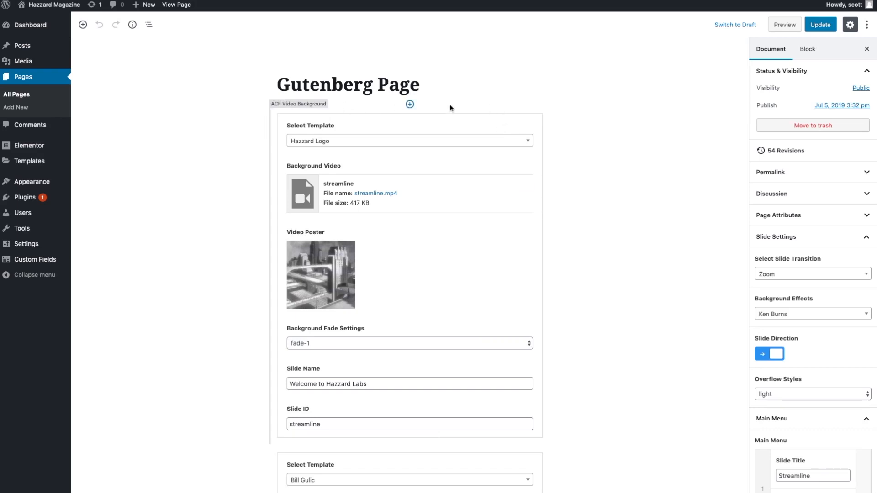
left_click(410, 105)
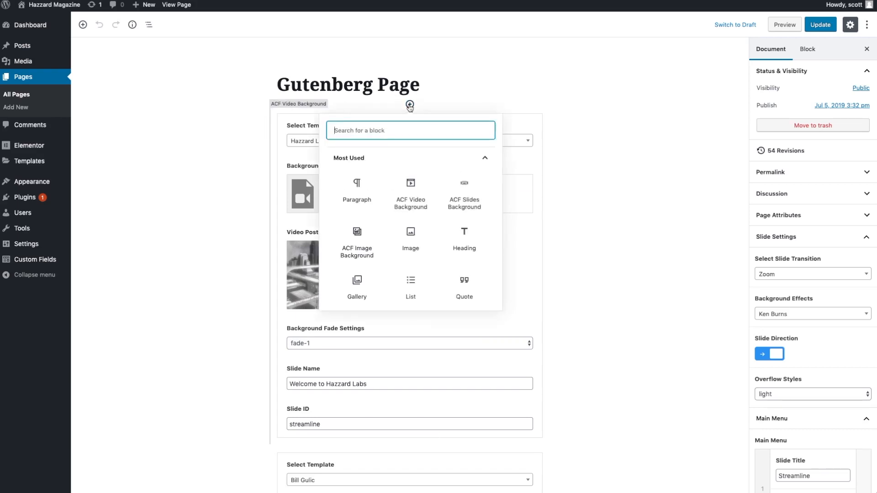
left_click(357, 188)
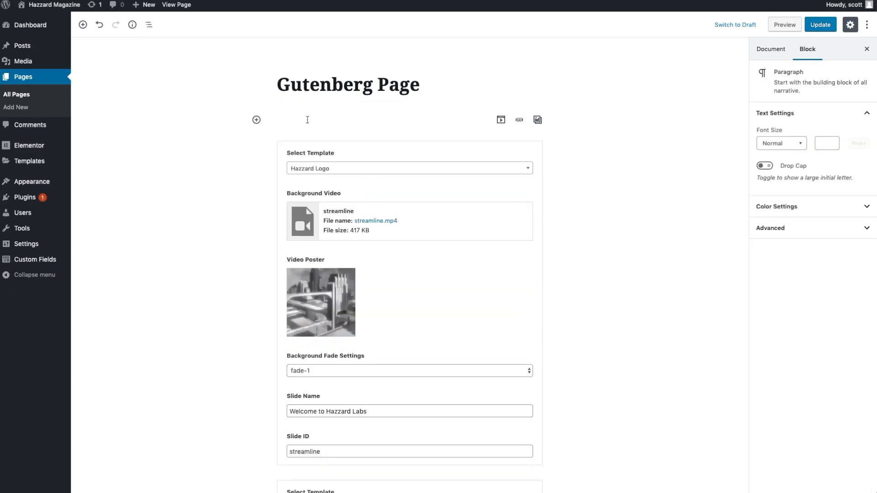
right_click(300, 120)
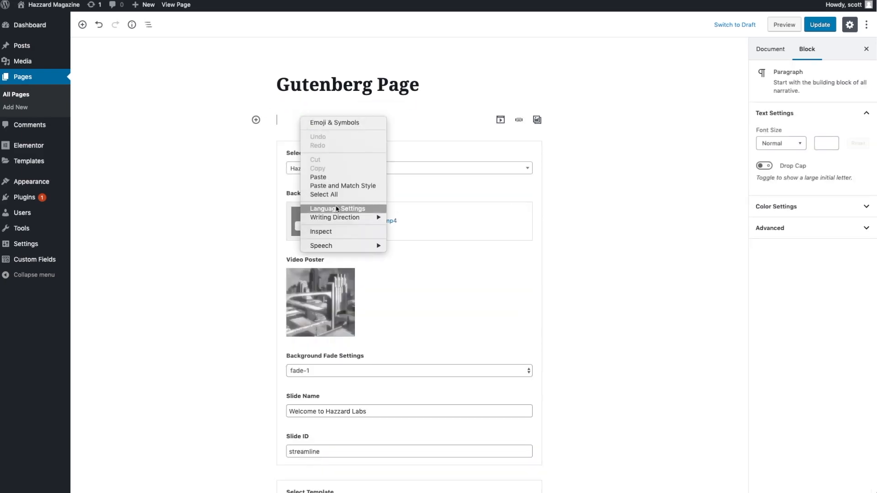
left_click(320, 177)
scroll(360, 221, "up", 6)
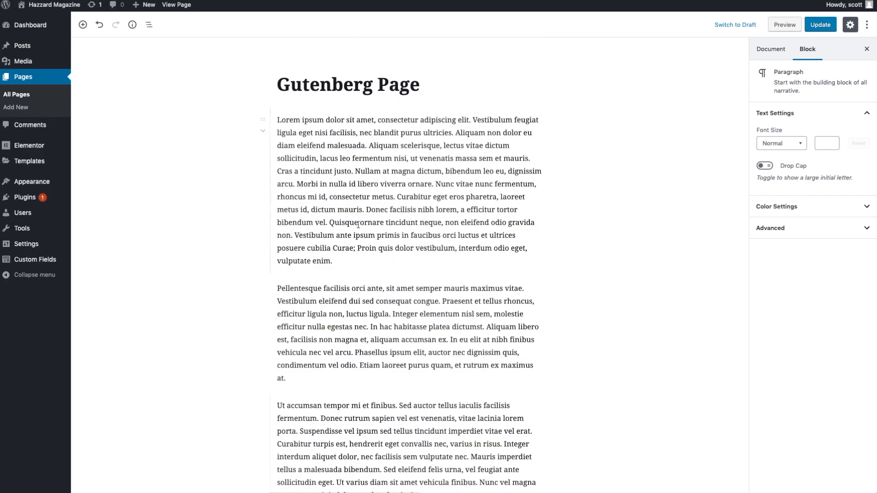
left_click(818, 28)
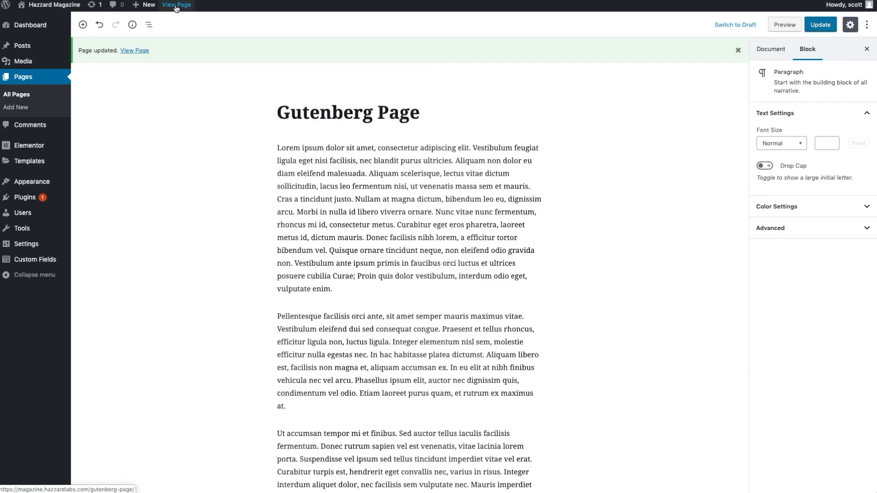
left_click(176, 9)
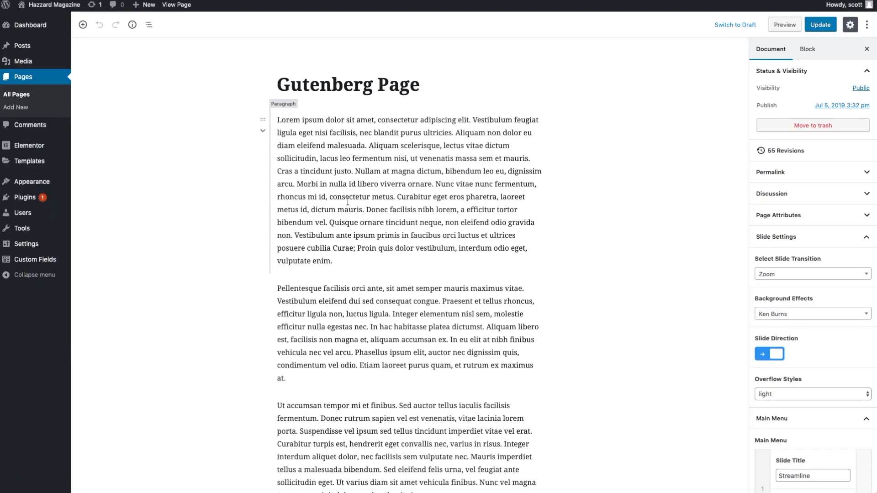
Remove the four Lorem ipsum paragraph blocks from the Gutenberg page, and update and view the page
left_click(263, 121)
left_click(348, 99)
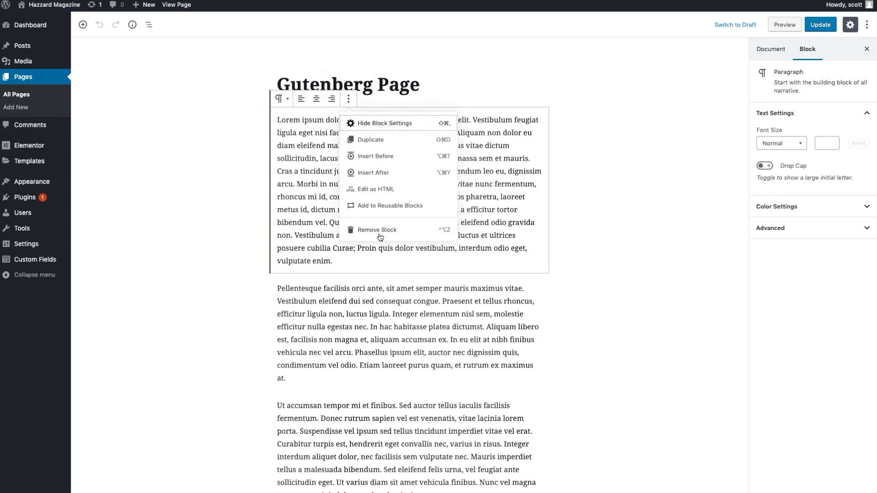
left_click(360, 230)
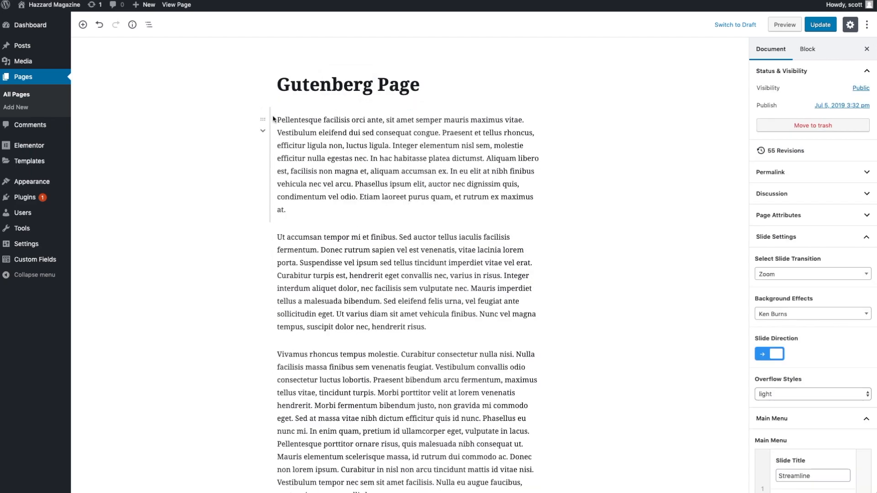
left_click(263, 121)
left_click(349, 99)
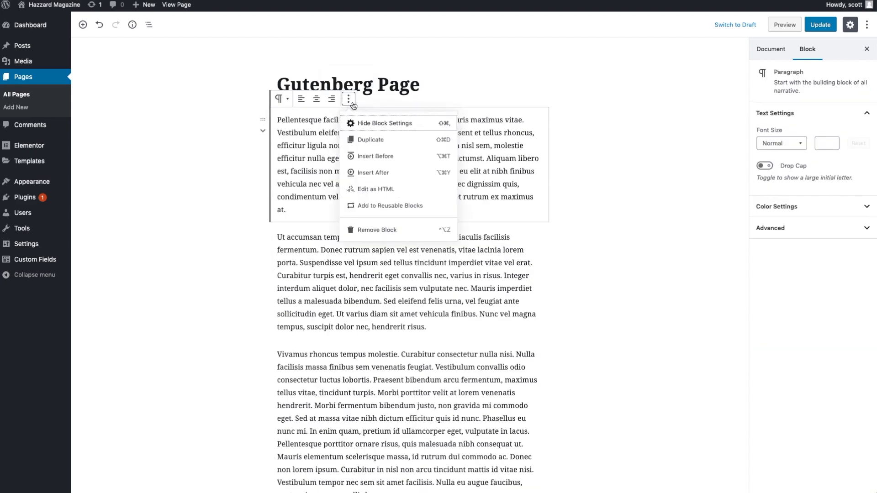
left_click(370, 230)
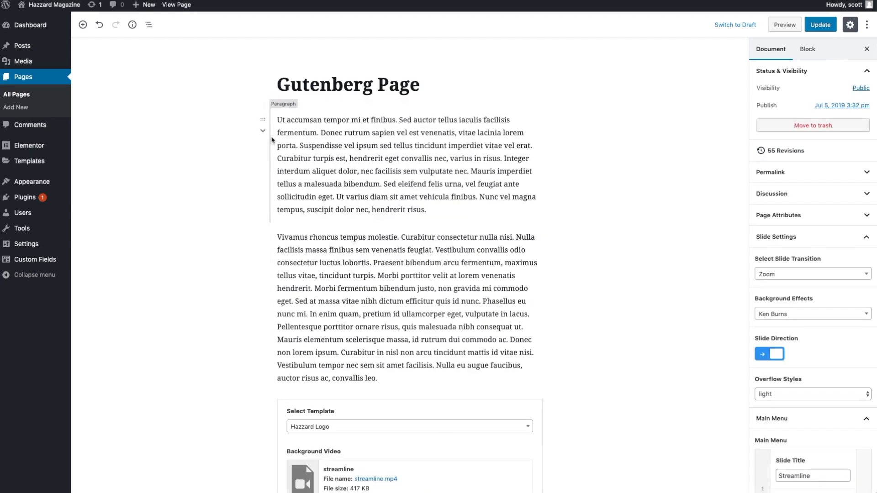
left_click(265, 122)
left_click(349, 99)
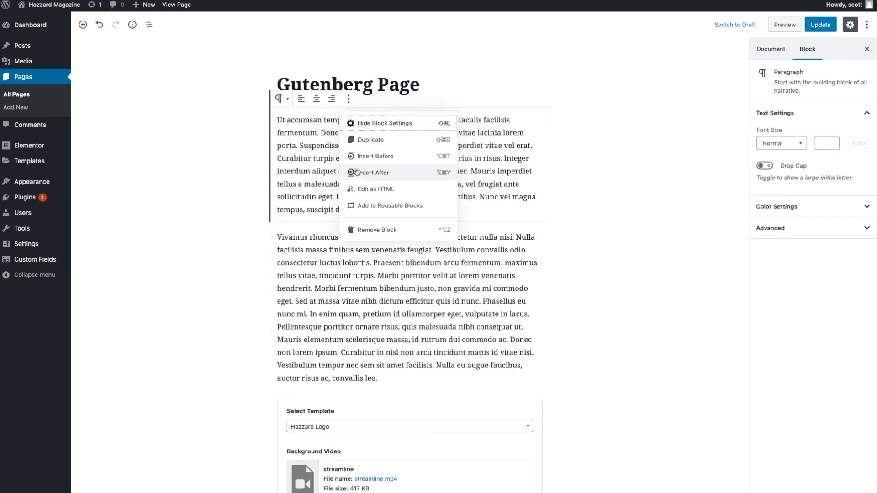
left_click(373, 231)
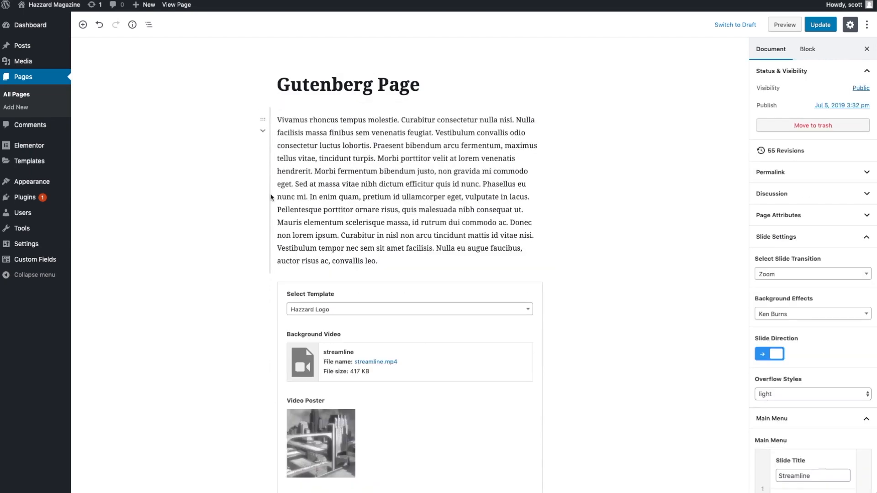
left_click(265, 121)
left_click(345, 102)
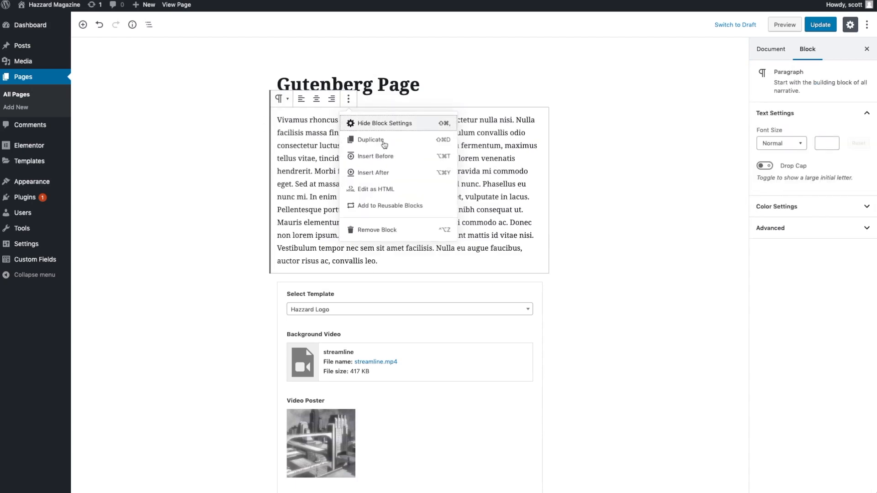
key("ctrl+alt+z")
left_click(821, 24)
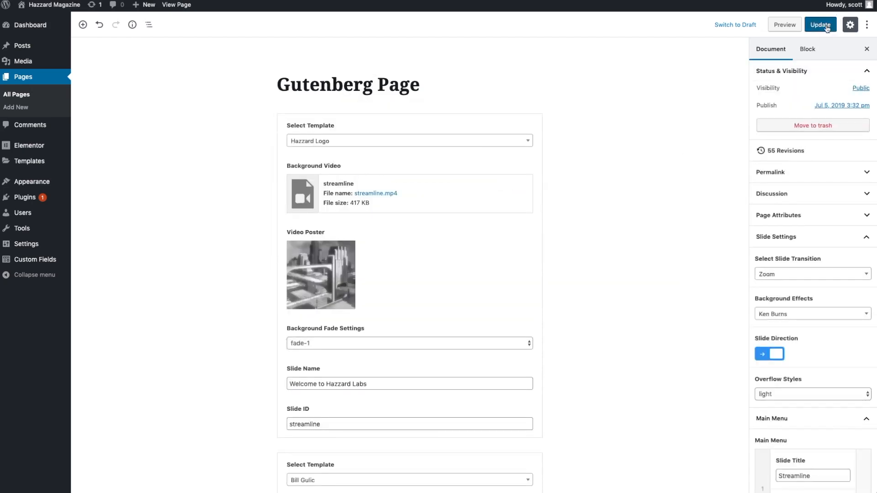
left_click(183, 8)
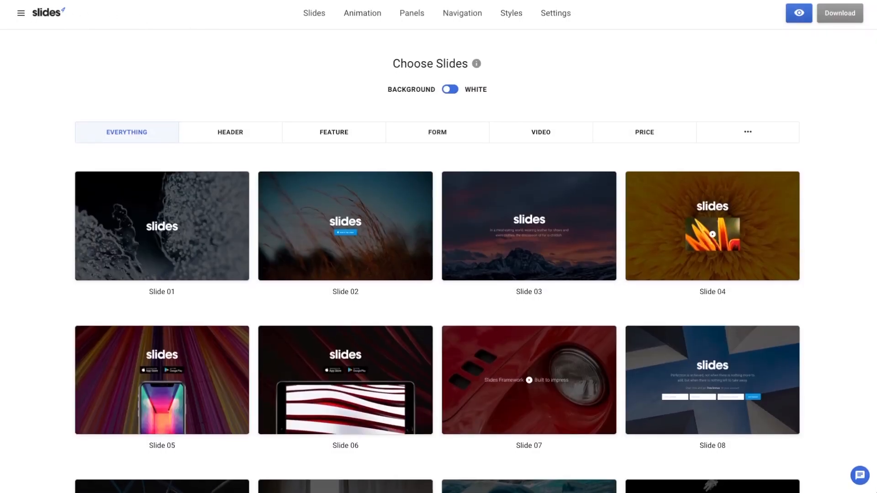
Select Slide 10, Slide 09, Slide 13 and Slide 15 in the slide template gallery
scroll(498, 255, "down", 7)
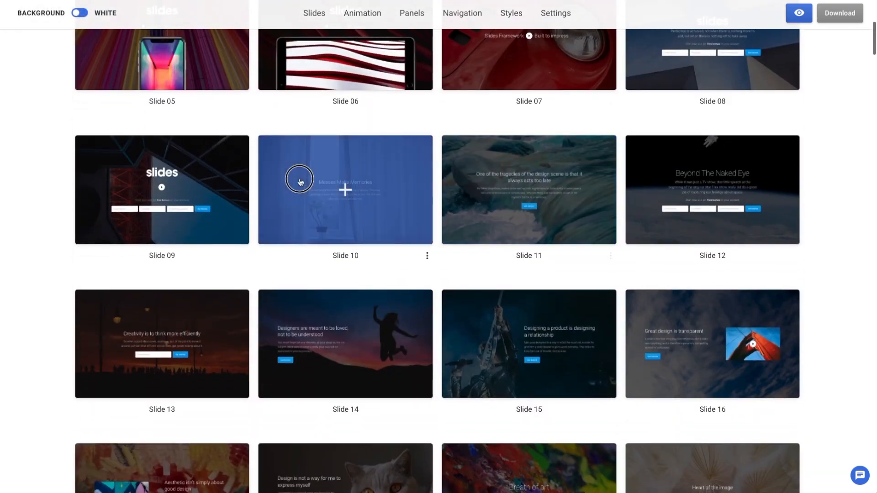
left_click(300, 182)
left_click(78, 219)
left_click(132, 347)
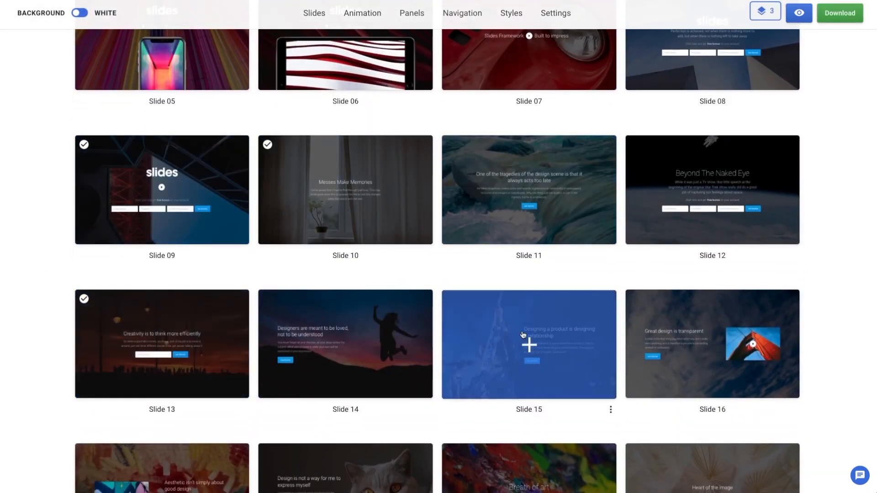
left_click(502, 337)
Filter the slide gallery to the Video category and return it to Everything
scroll(724, 72, "up", 7)
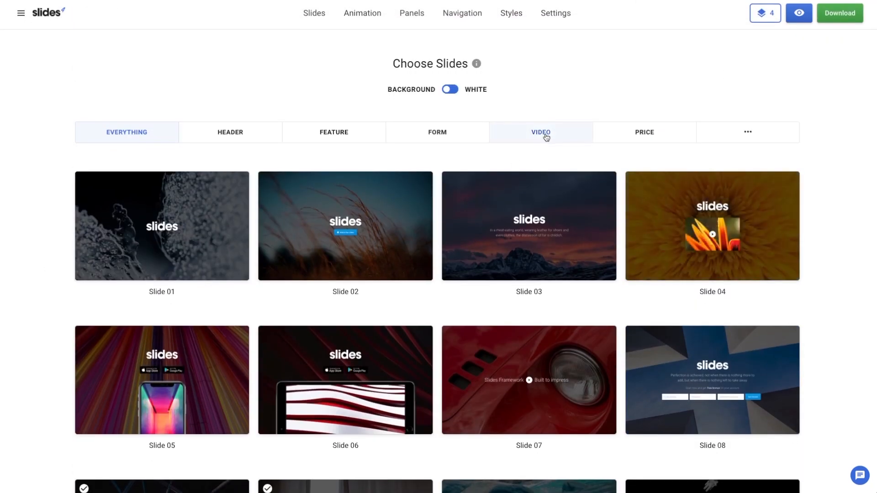
left_click(544, 134)
left_click(137, 133)
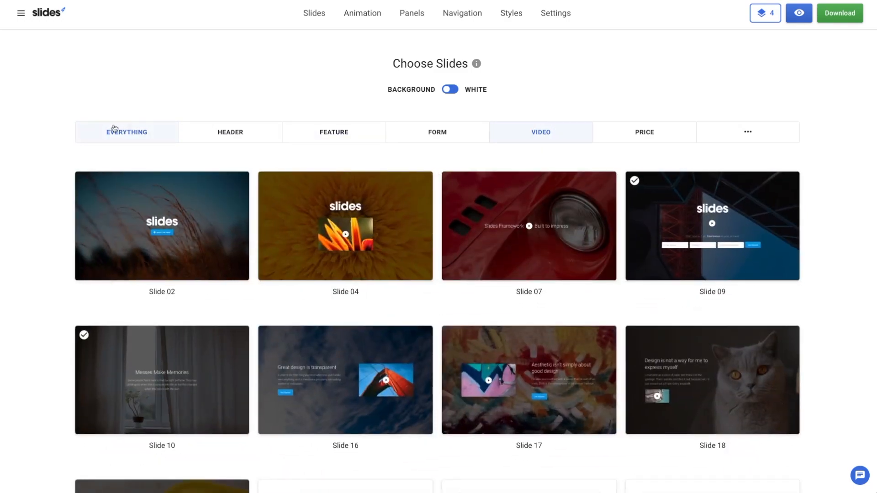